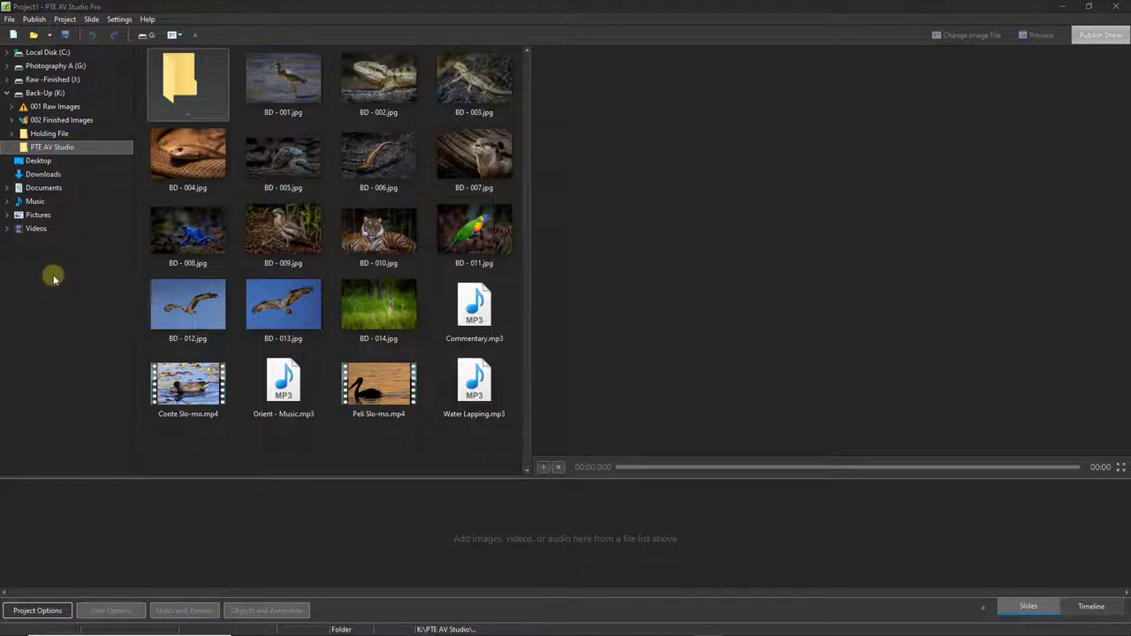
- Browse the Back-Up (K:) drive to the PTE AV Studio media folder
{"action": "left_click", "coordinate": [39, 94]}
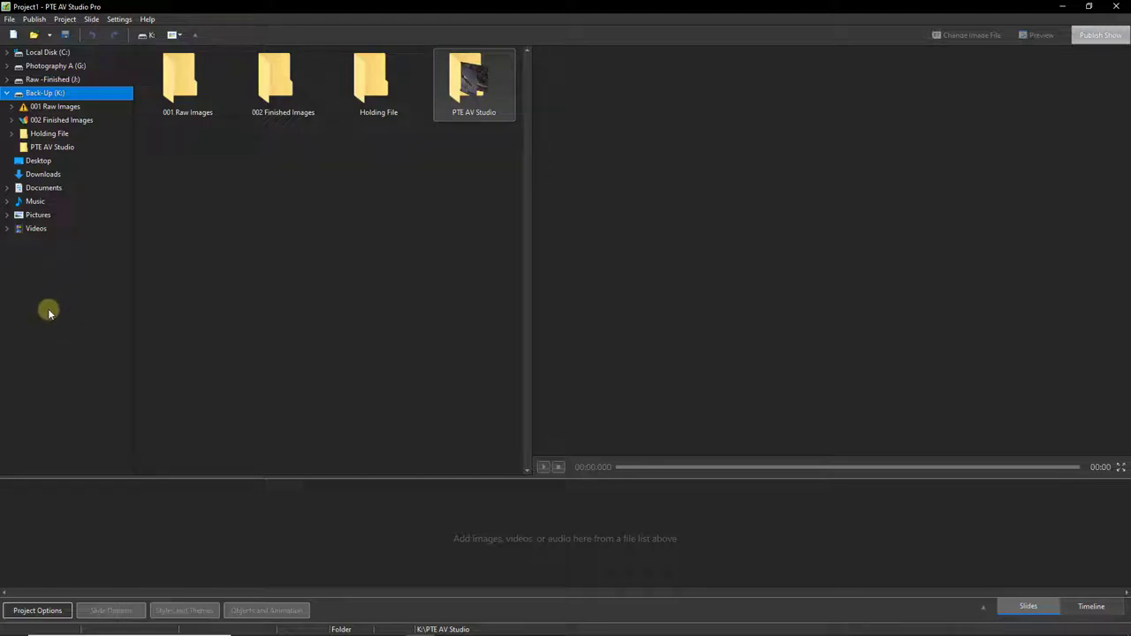
{"action": "left_click", "coordinate": [44, 148]}
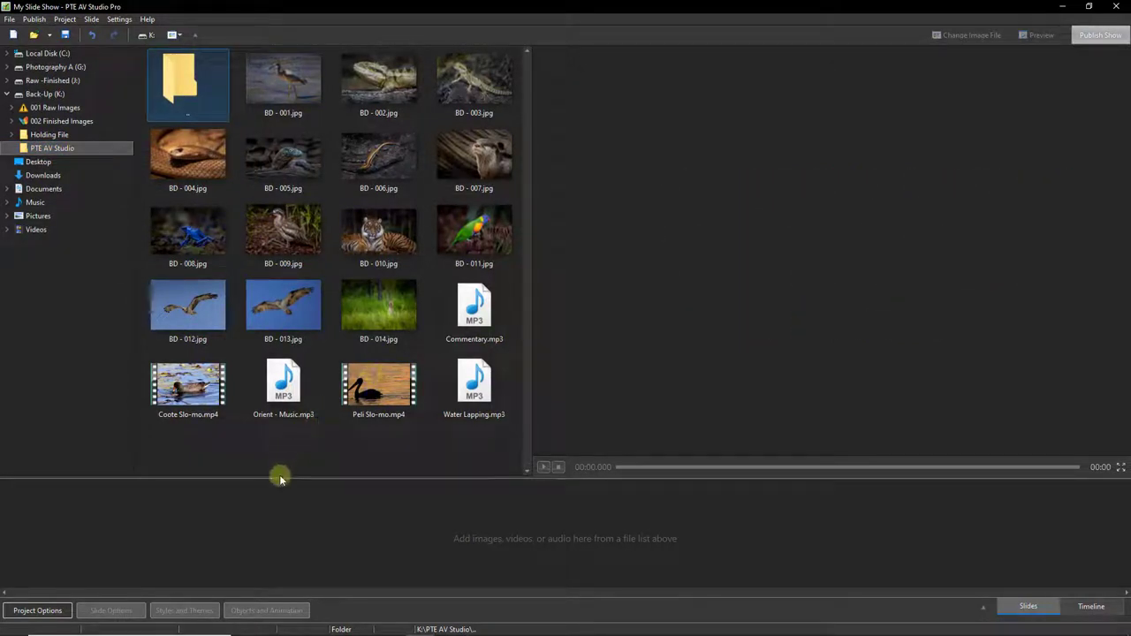
- Insert a blank opening slide and add Peli Slo-mo.mp4 as slide 2
{"action": "right_click", "coordinate": [254, 527]}
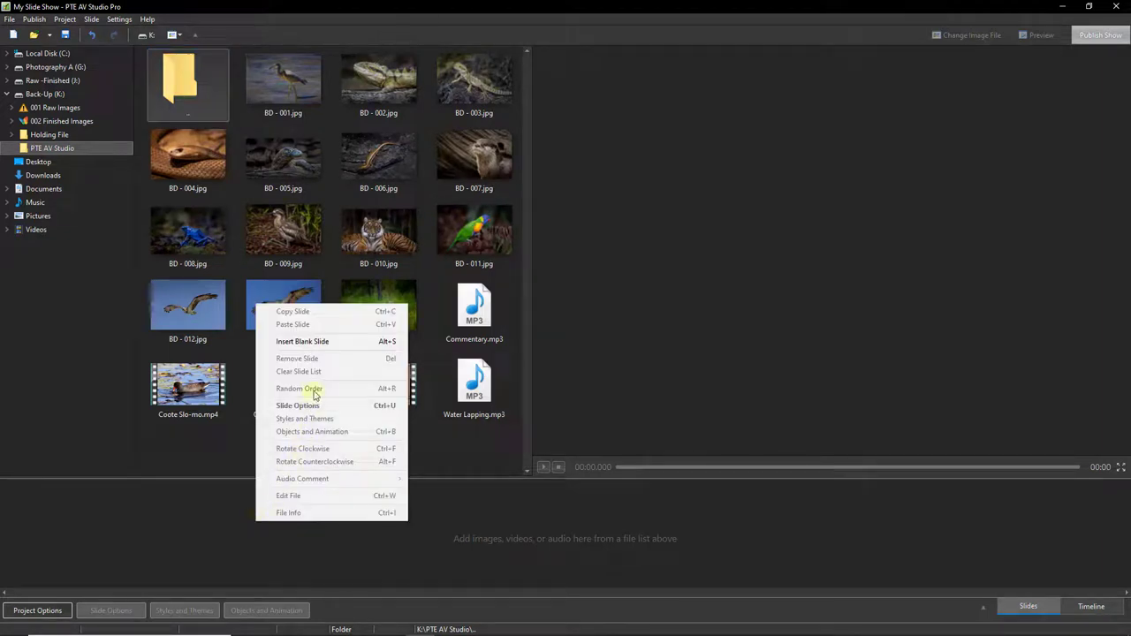
{"action": "left_click", "coordinate": [312, 342]}
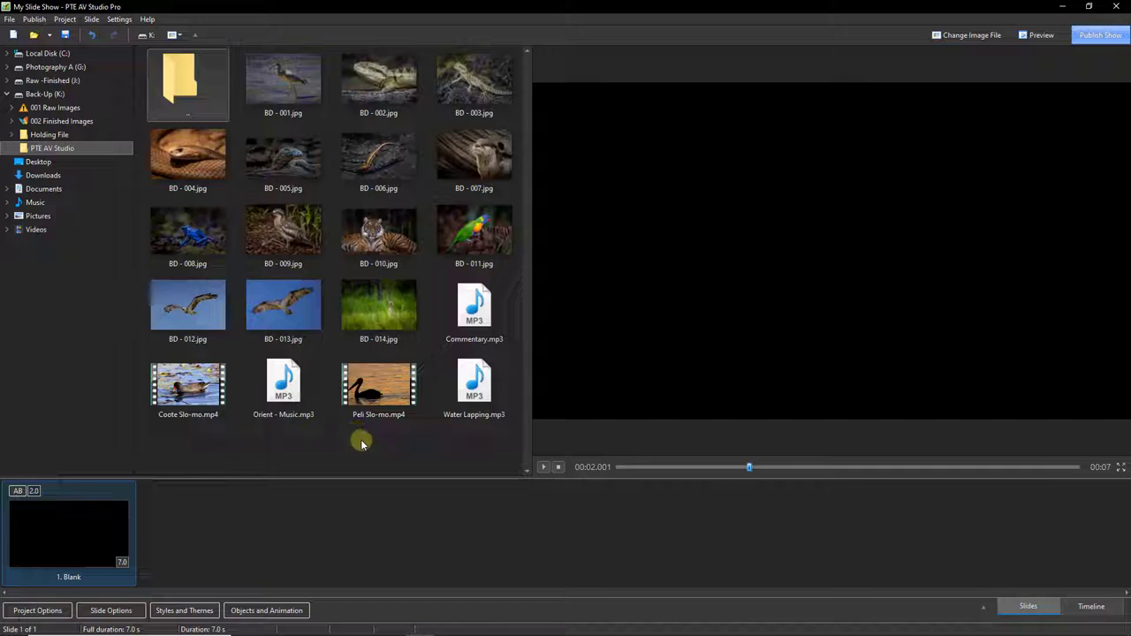
{"action": "left_click", "coordinate": [380, 389]}
{"action": "left_click_drag", "start_coordinate": [380, 389], "coordinate": [208, 531]}
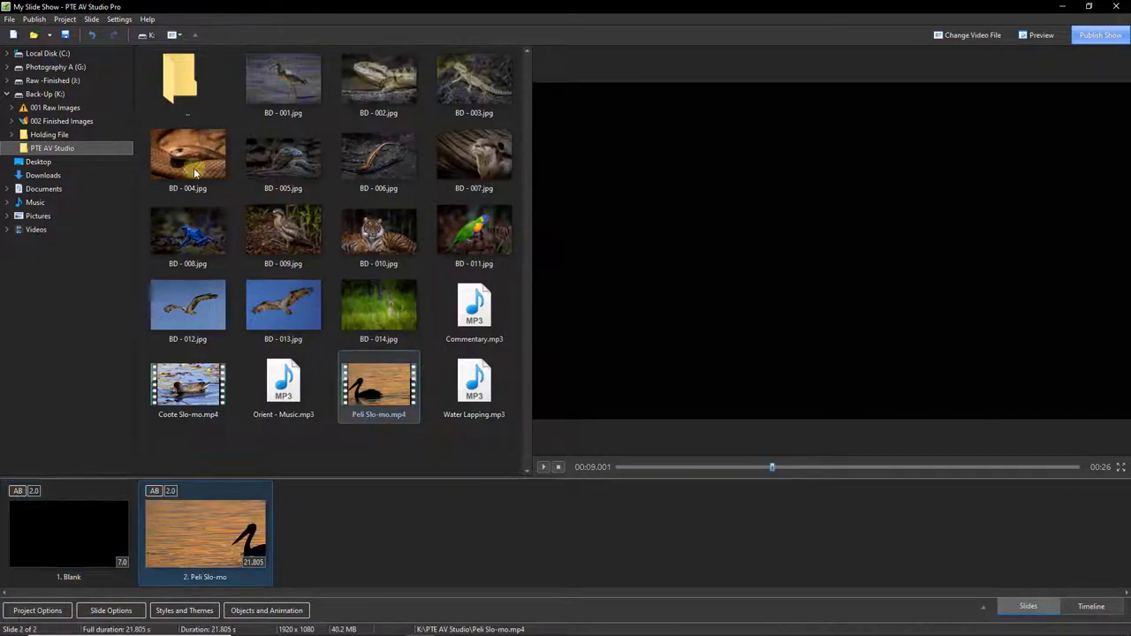
- Add photos BD - 004, BD - 010, BD - 007 and BD - 008 as slides 3–6
{"action": "left_click_drag", "start_coordinate": [185, 152], "coordinate": [320, 532]}
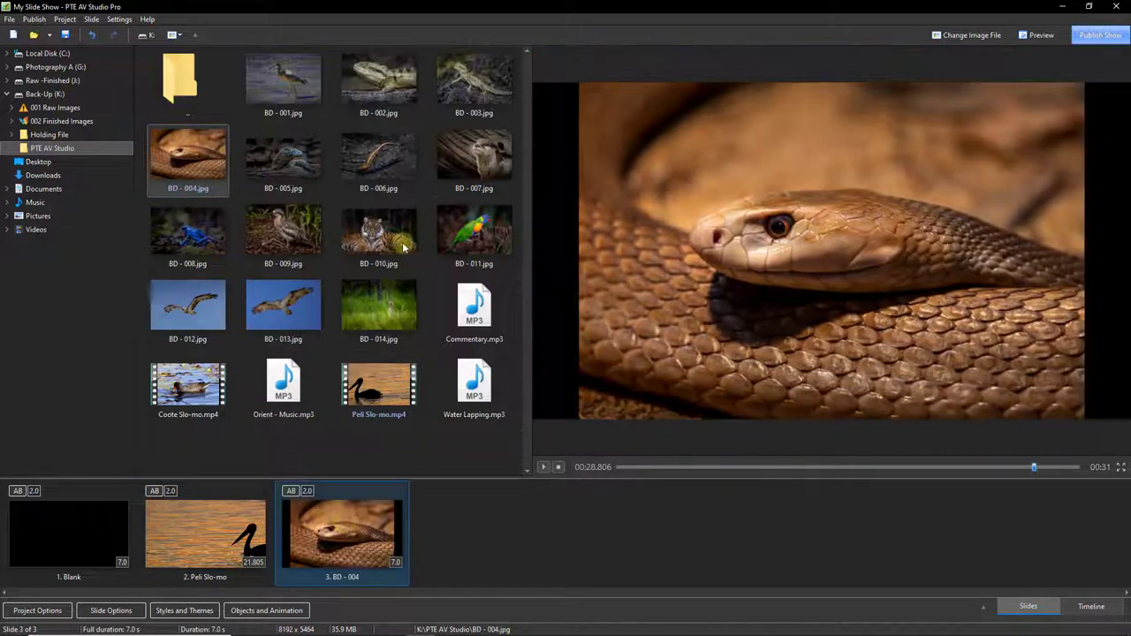
{"action": "left_click_drag", "start_coordinate": [368, 230], "coordinate": [458, 548]}
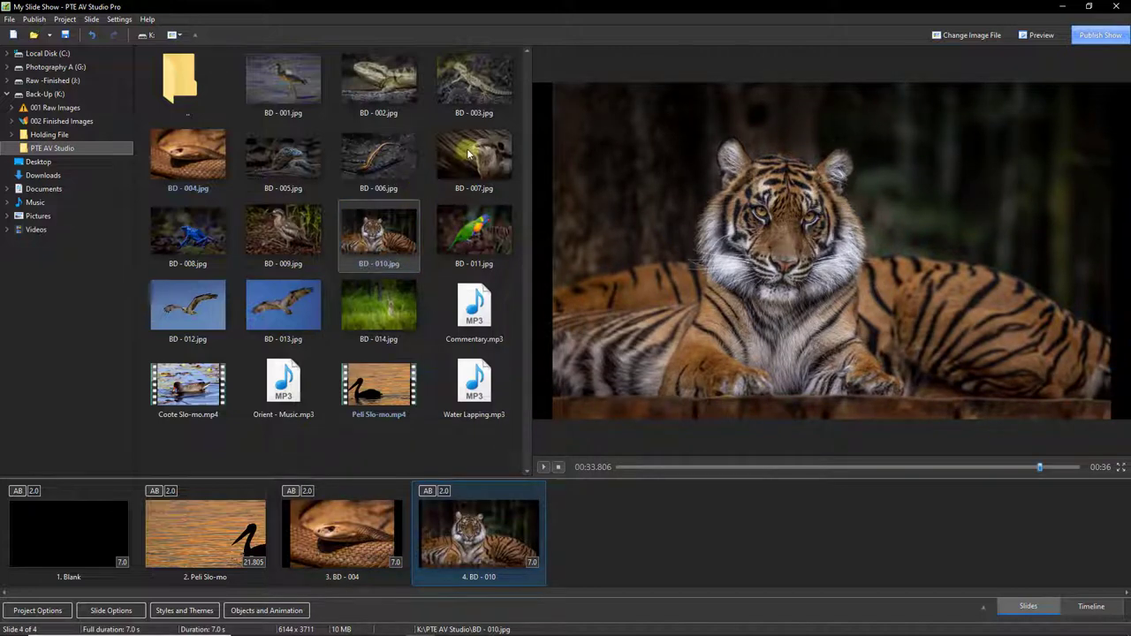
{"action": "left_click", "coordinate": [468, 173]}
{"action": "left_click_drag", "start_coordinate": [469, 173], "coordinate": [587, 551]}
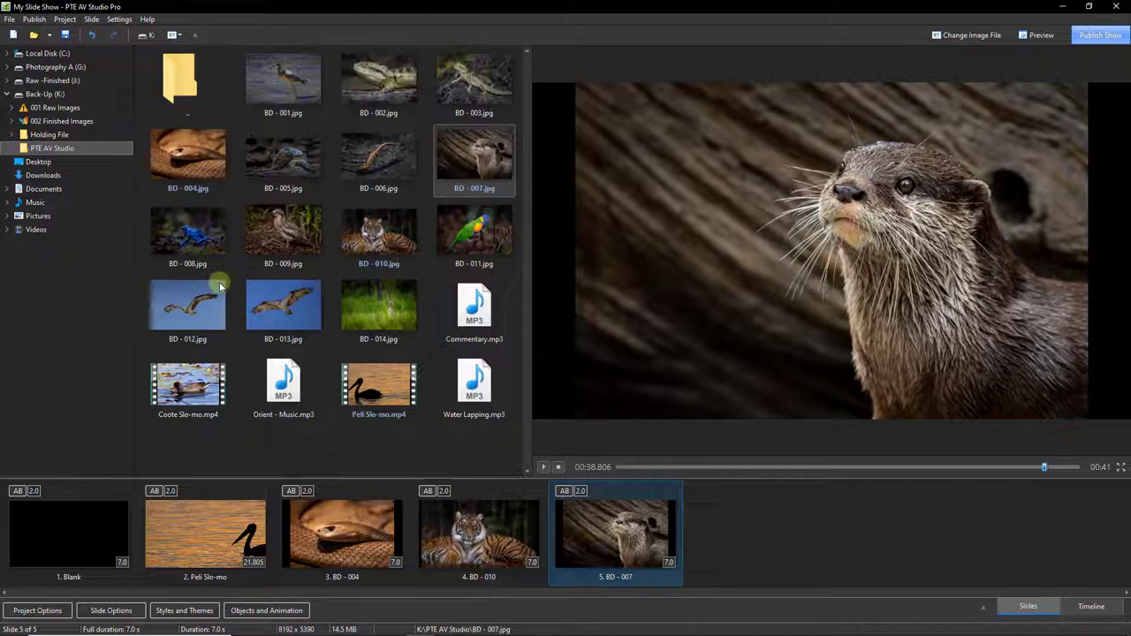
{"action": "left_click_drag", "start_coordinate": [193, 231], "coordinate": [739, 522]}
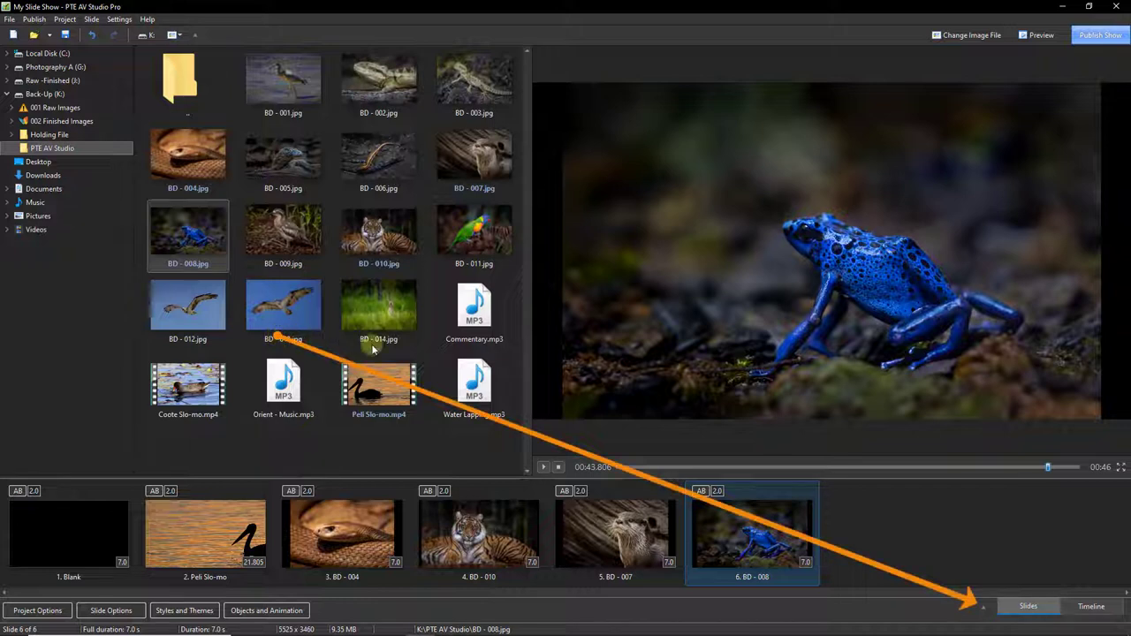
- Put tiger BD - 010 before snake BD - 004 and otter BD - 007 before frog BD - 008, and add a closing blank slide
{"action": "left_click", "coordinate": [982, 608]}
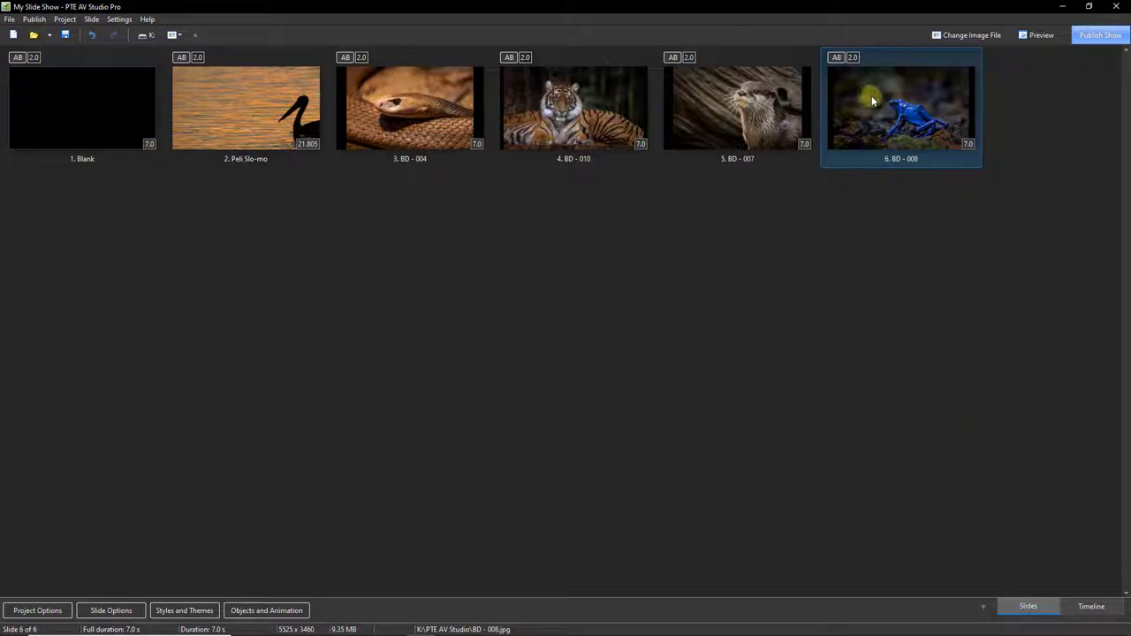
{"action": "left_click_drag", "start_coordinate": [901, 95], "coordinate": [508, 111]}
{"action": "left_click", "coordinate": [746, 108]}
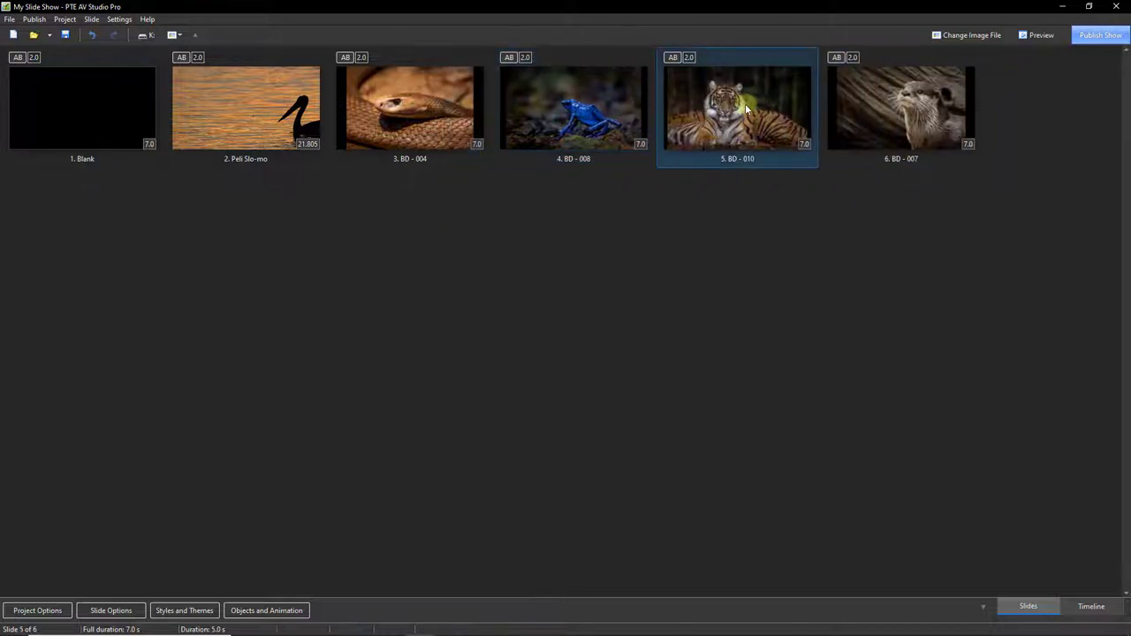
{"action": "left_click_drag", "start_coordinate": [747, 108], "coordinate": [341, 99]}
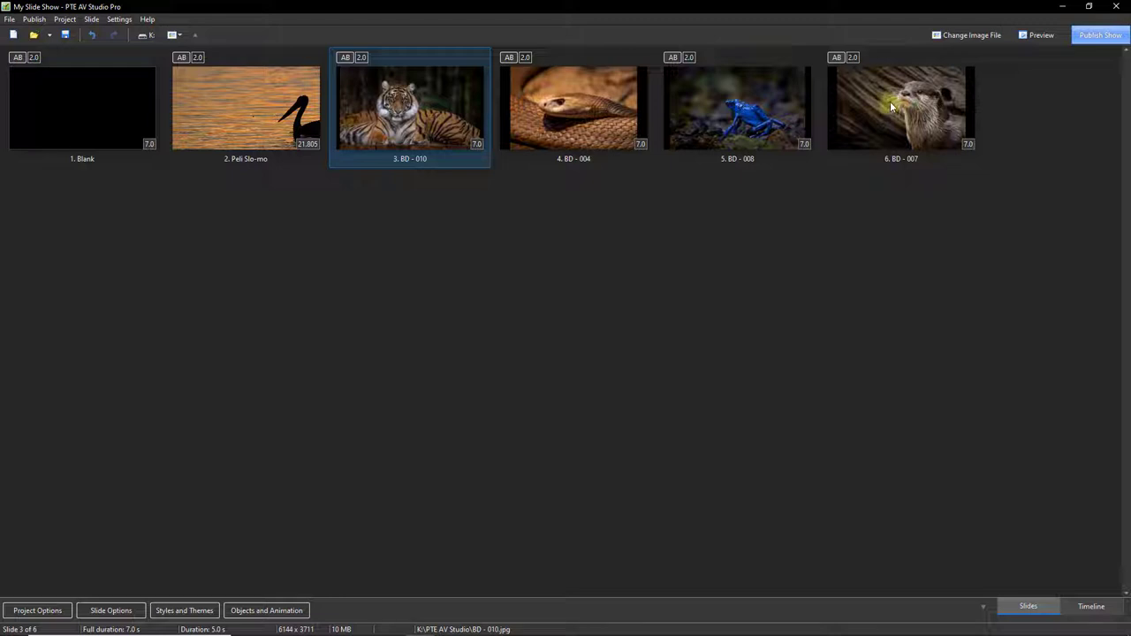
{"action": "left_click_drag", "start_coordinate": [890, 101], "coordinate": [611, 150]}
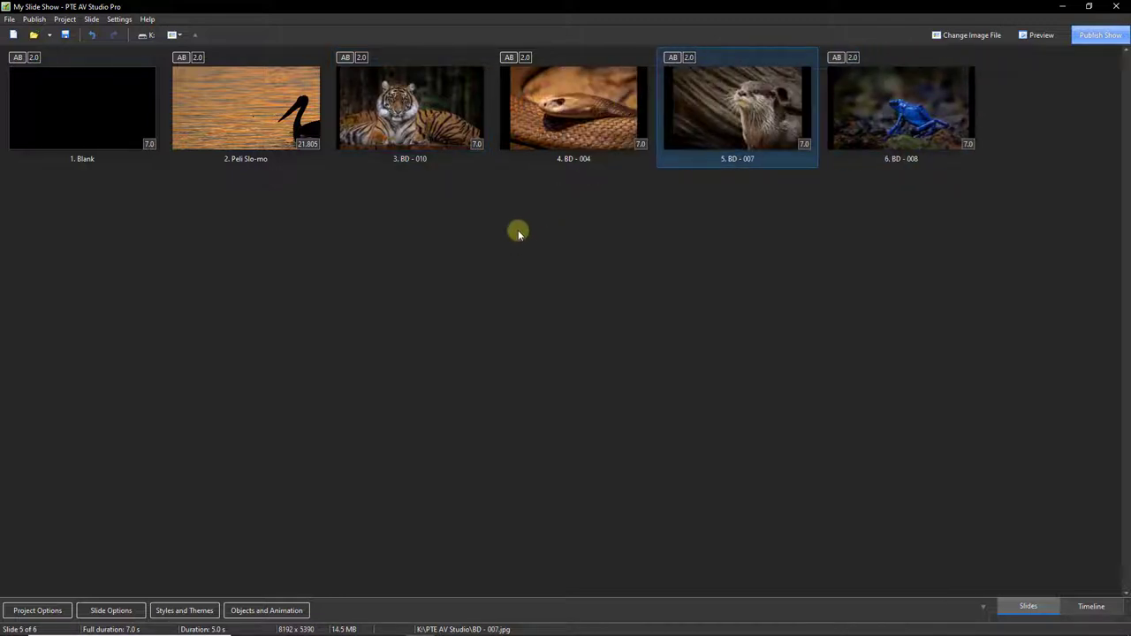
{"action": "right_click", "coordinate": [1025, 101]}
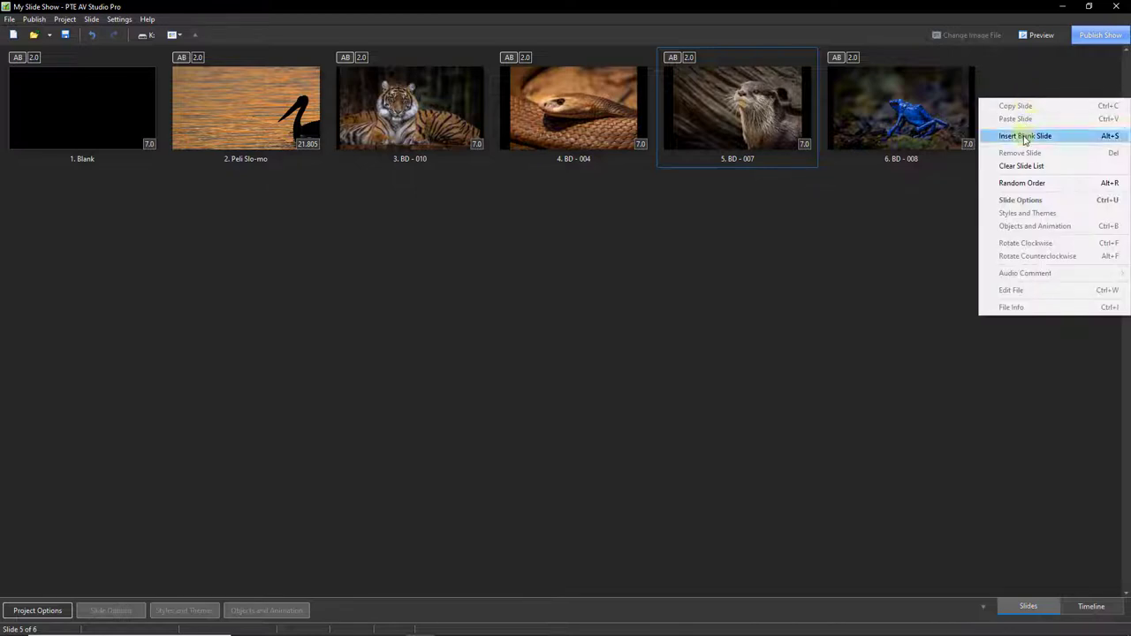
{"action": "left_click", "coordinate": [1025, 135]}
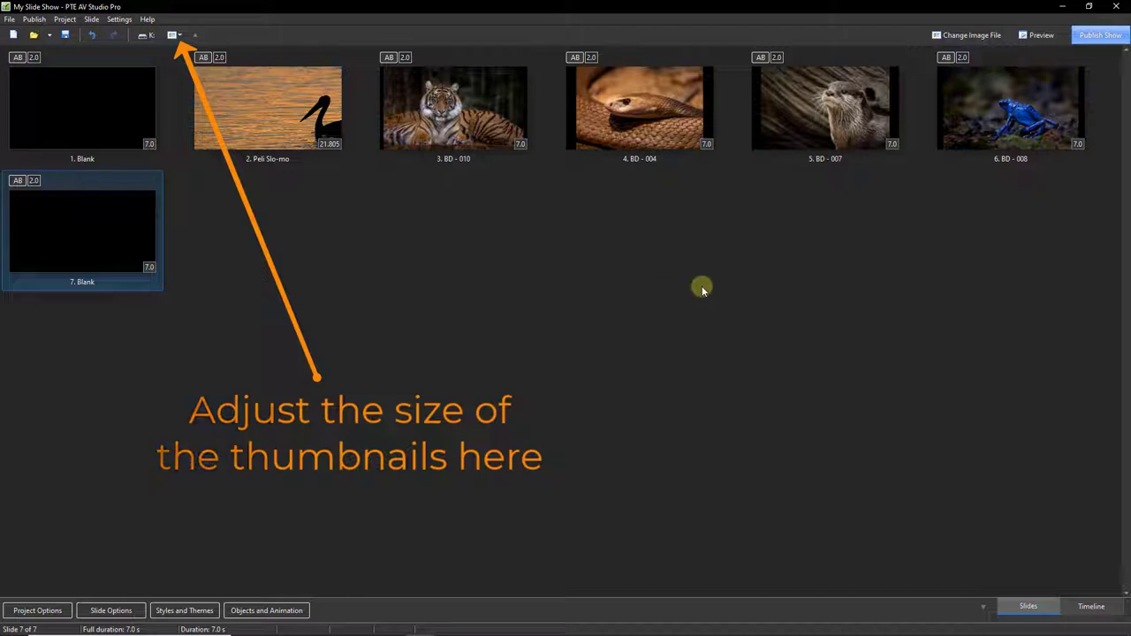
- Collapse back to the normal layout and select the opening blank slide
{"action": "left_click", "coordinate": [980, 608]}
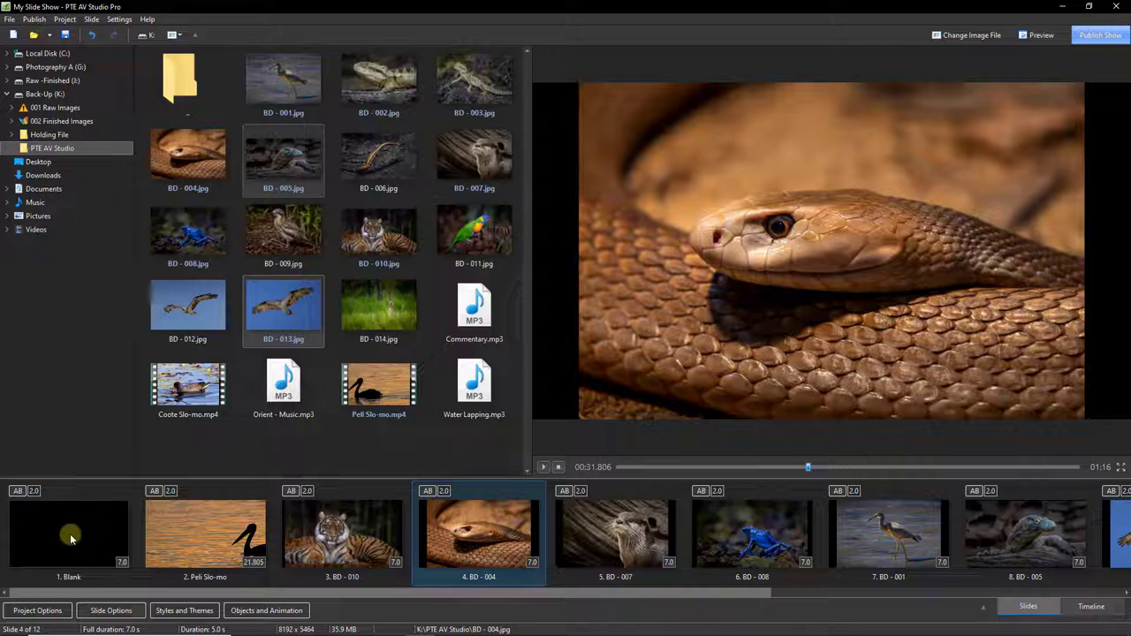
{"action": "left_click", "coordinate": [72, 531]}
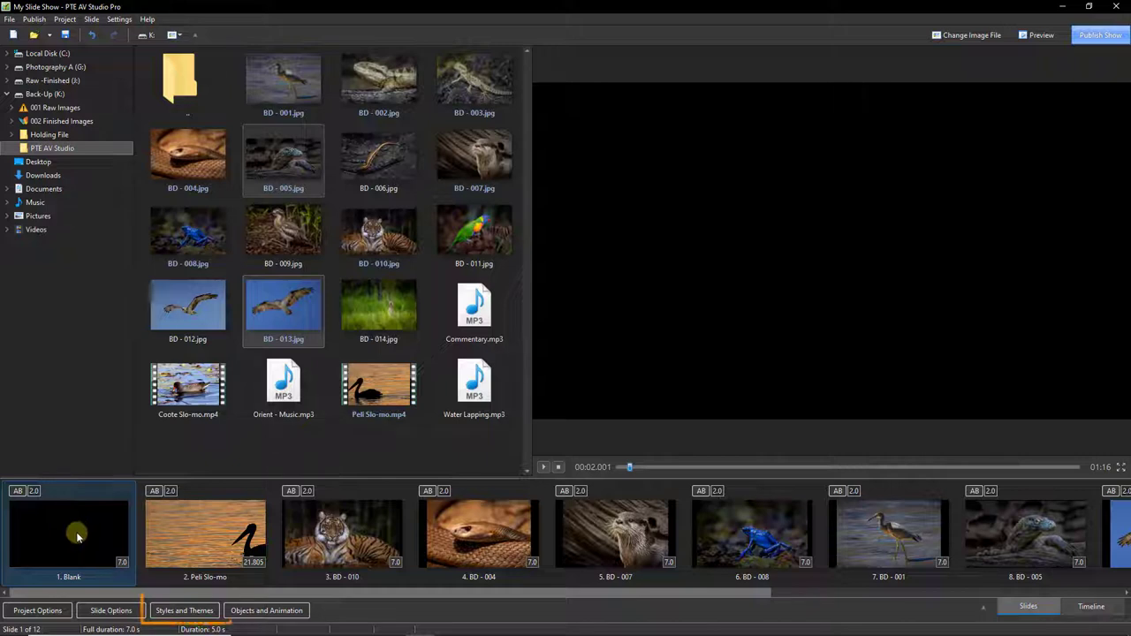
{"action": "left_click", "coordinate": [186, 612]}
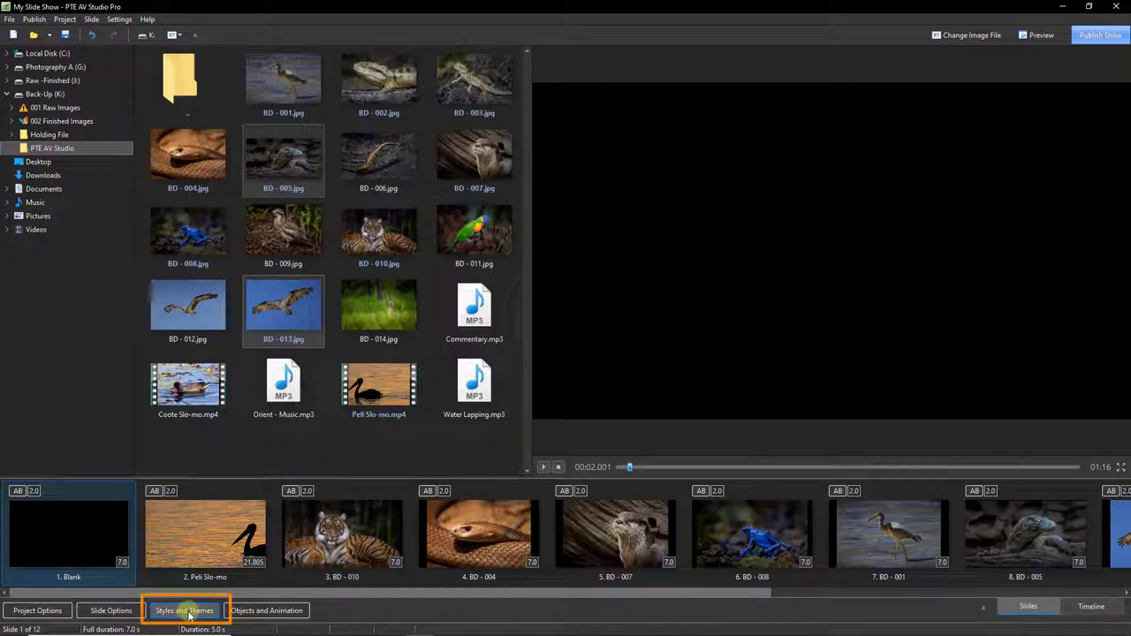
- Apply the Blank - Caption - Zoom In style to slide 1 with the caption 'My Slide Show'
{"action": "left_click", "coordinate": [187, 611]}
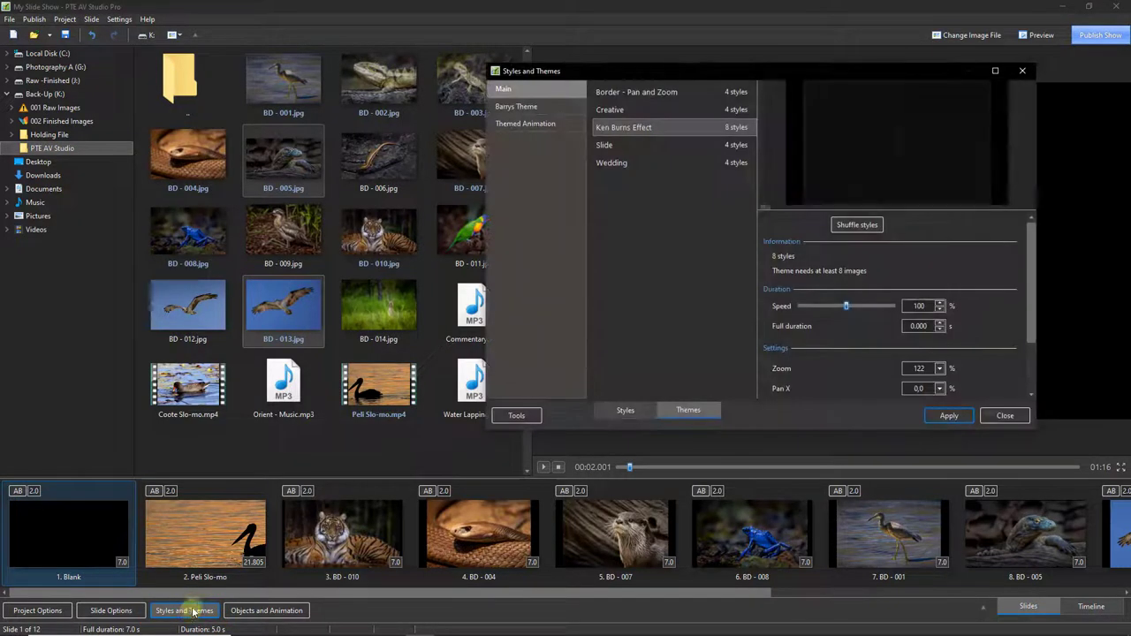
{"action": "left_click", "coordinate": [624, 410]}
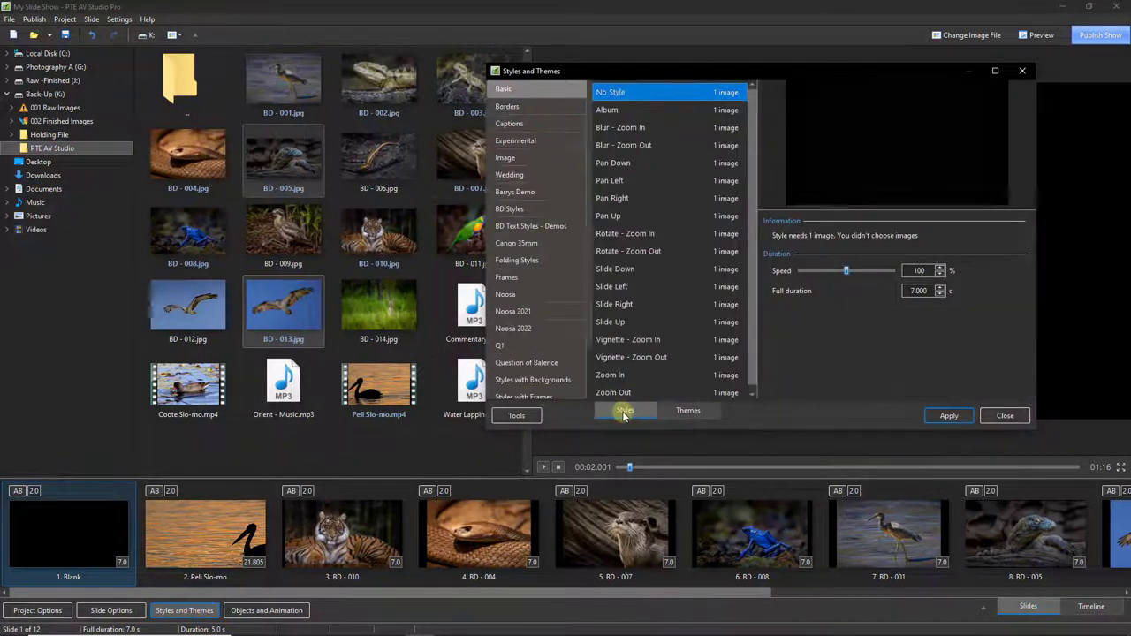
{"action": "left_click", "coordinate": [510, 125]}
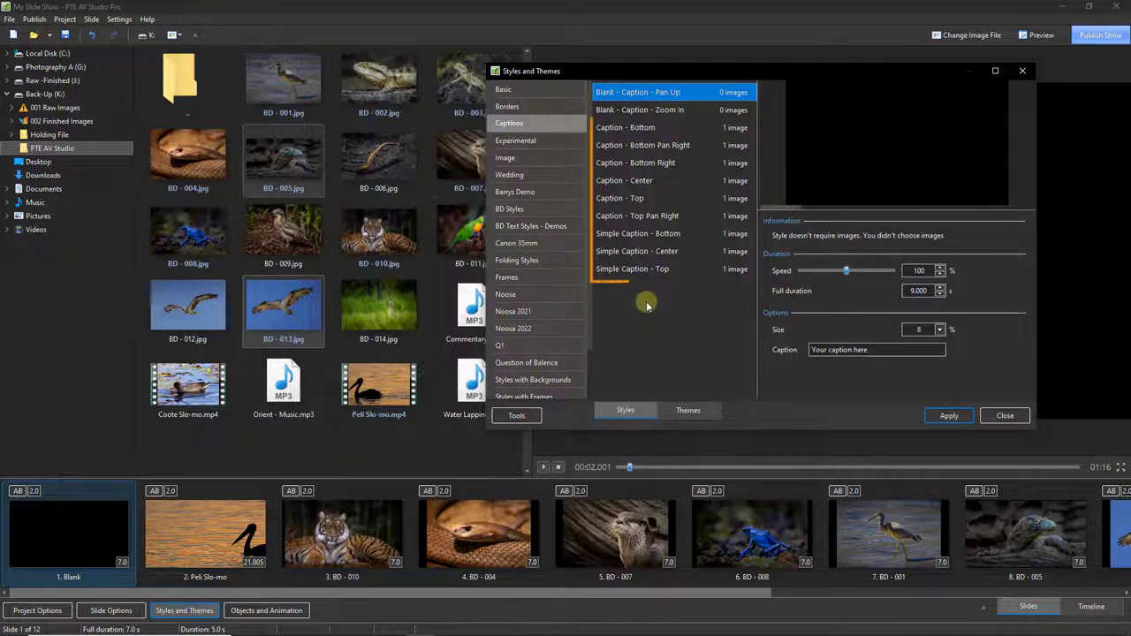
{"action": "left_click", "coordinate": [632, 111]}
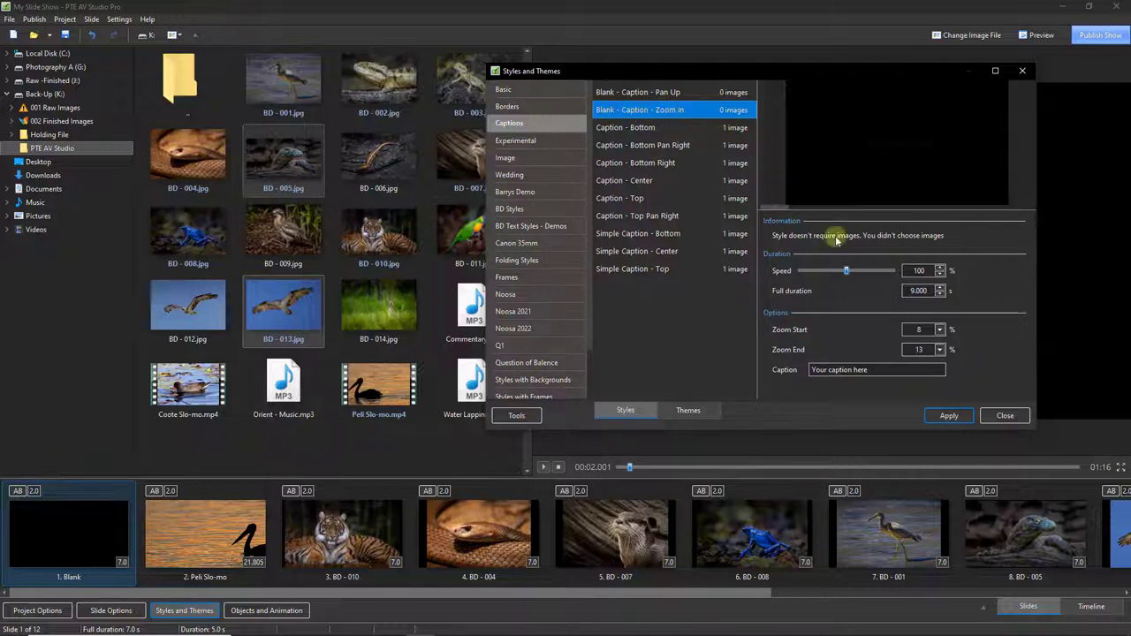
{"action": "left_click_drag", "start_coordinate": [875, 371], "coordinate": [781, 368]}
{"action": "type", "text": "My "}
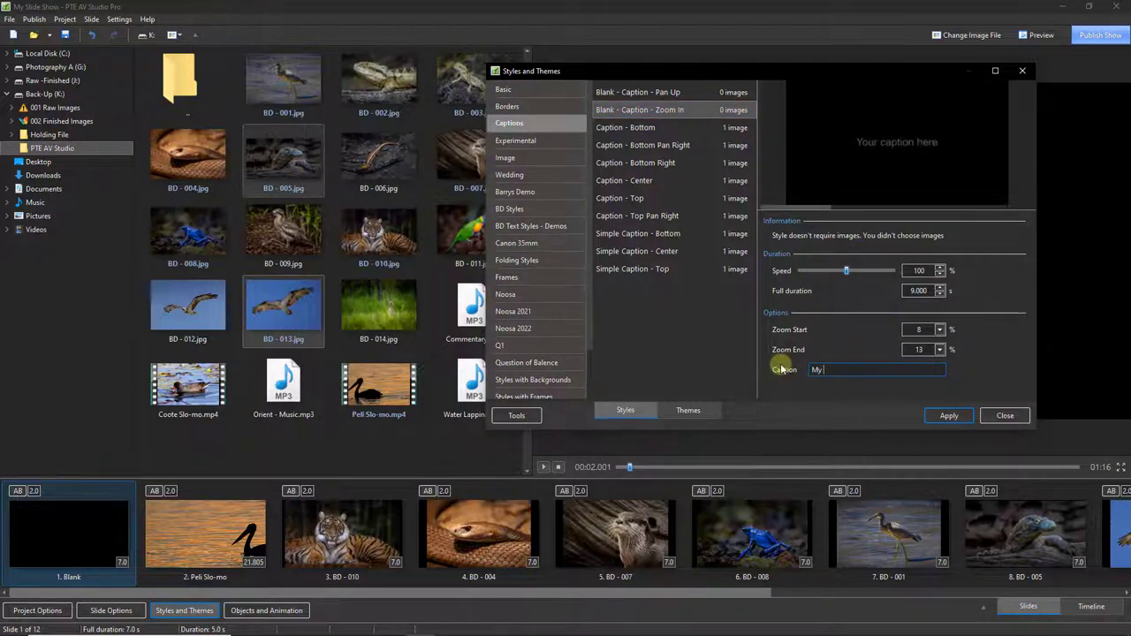
{"action": "type", "text": "Slide"}
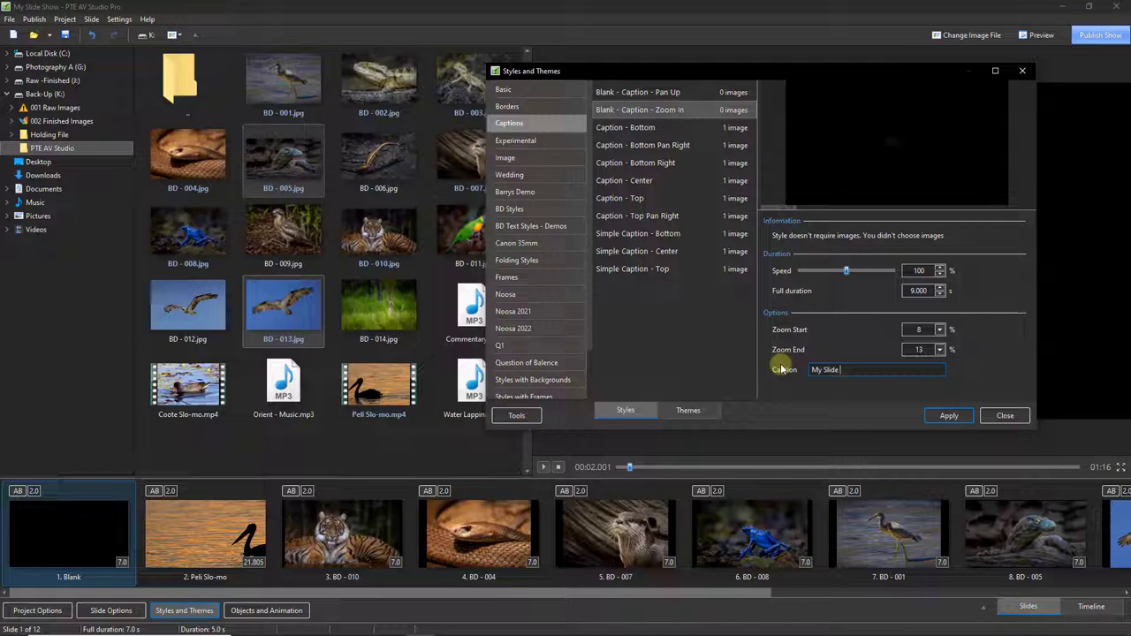
{"action": "type", "text": " Show"}
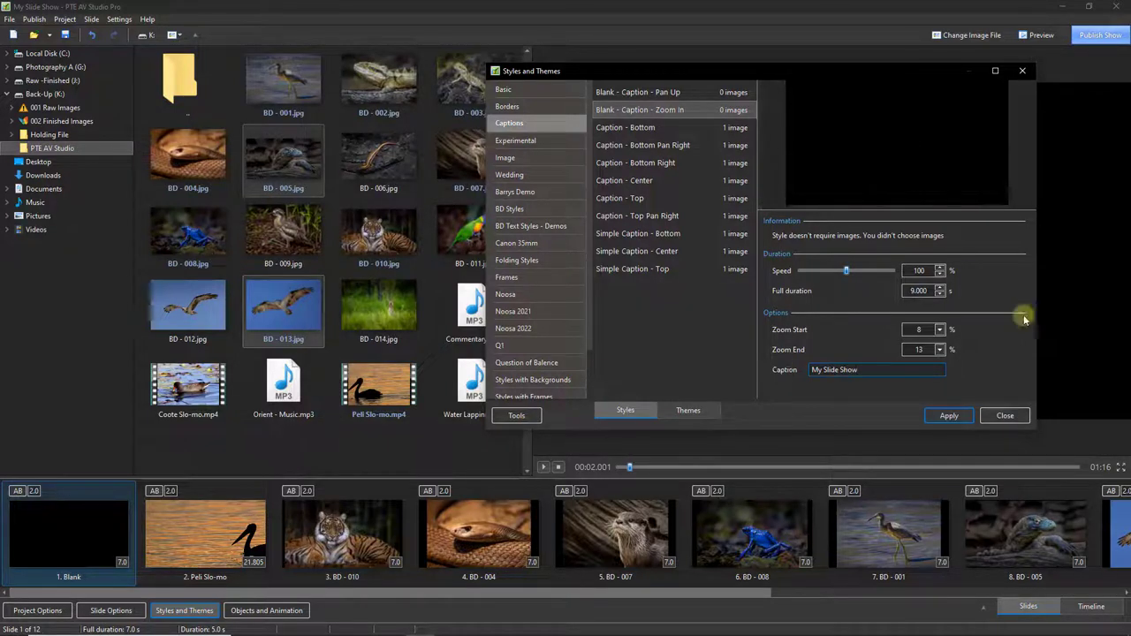
{"action": "left_click", "coordinate": [947, 415]}
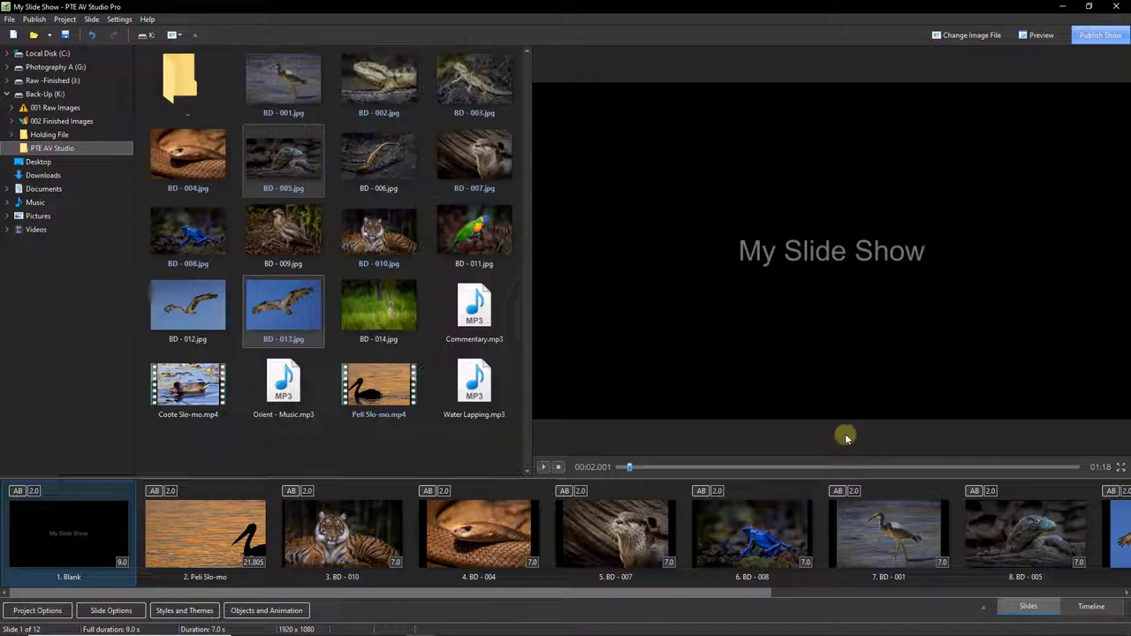
- Save the project as My Slide Show 2 and select the Peli Slo-mo video slide
{"action": "key", "text": "ctrl+s"}
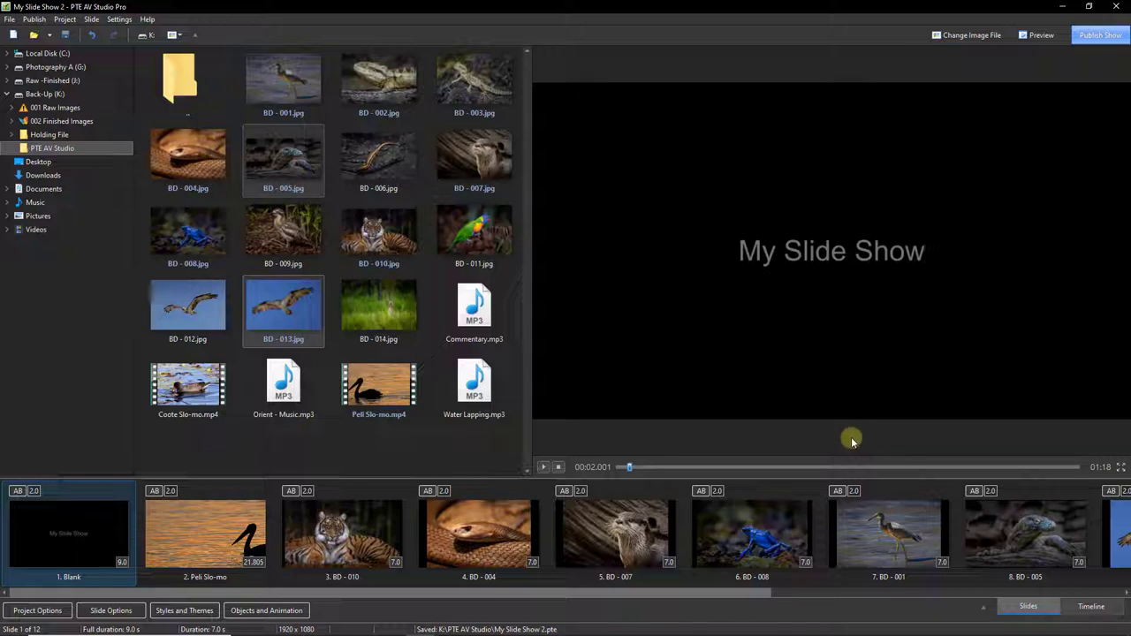
{"action": "left_click", "coordinate": [214, 532]}
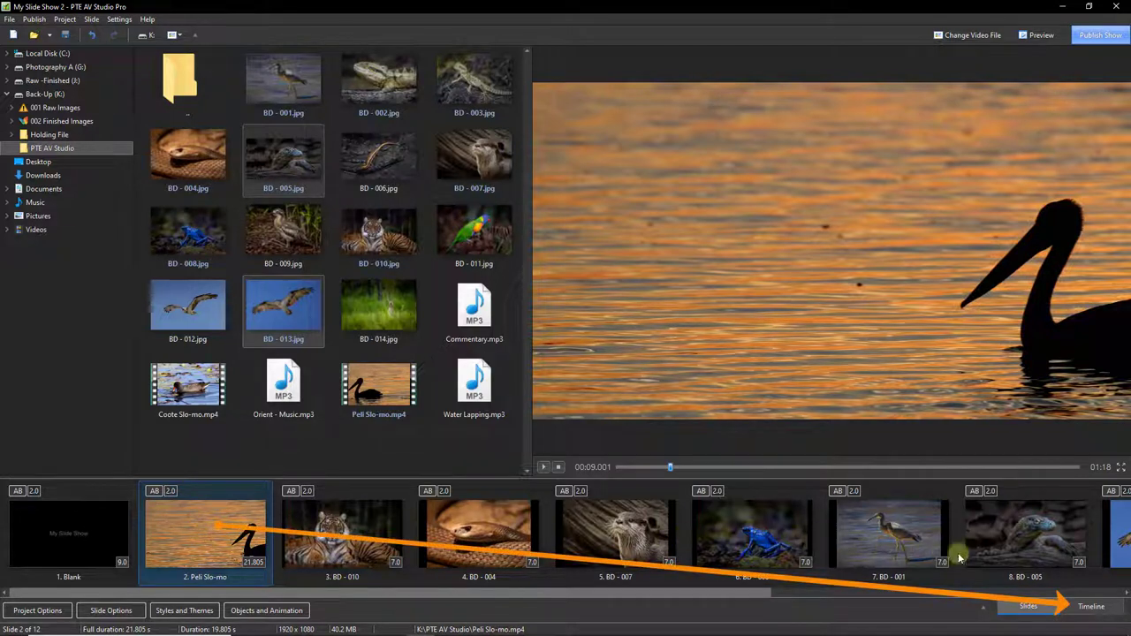
- In the timeline view, play and scrub through the Peli Slo-mo clip from slide 2's start
{"action": "left_click", "coordinate": [1065, 608]}
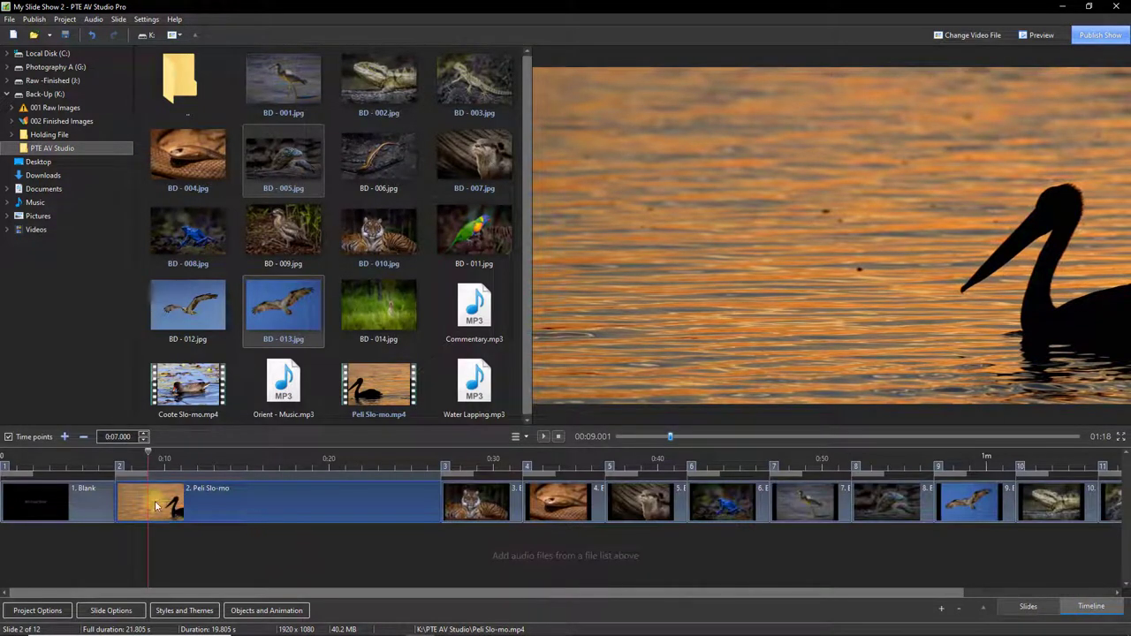
{"action": "left_click_drag", "start_coordinate": [147, 453], "coordinate": [117, 454]}
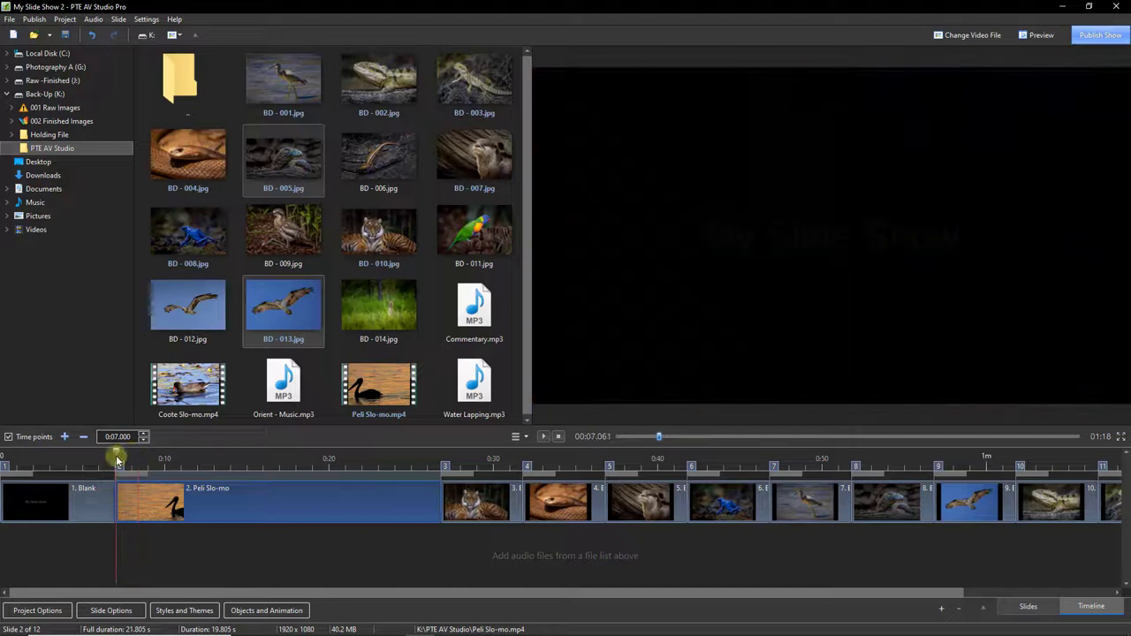
{"action": "left_click", "coordinate": [542, 436]}
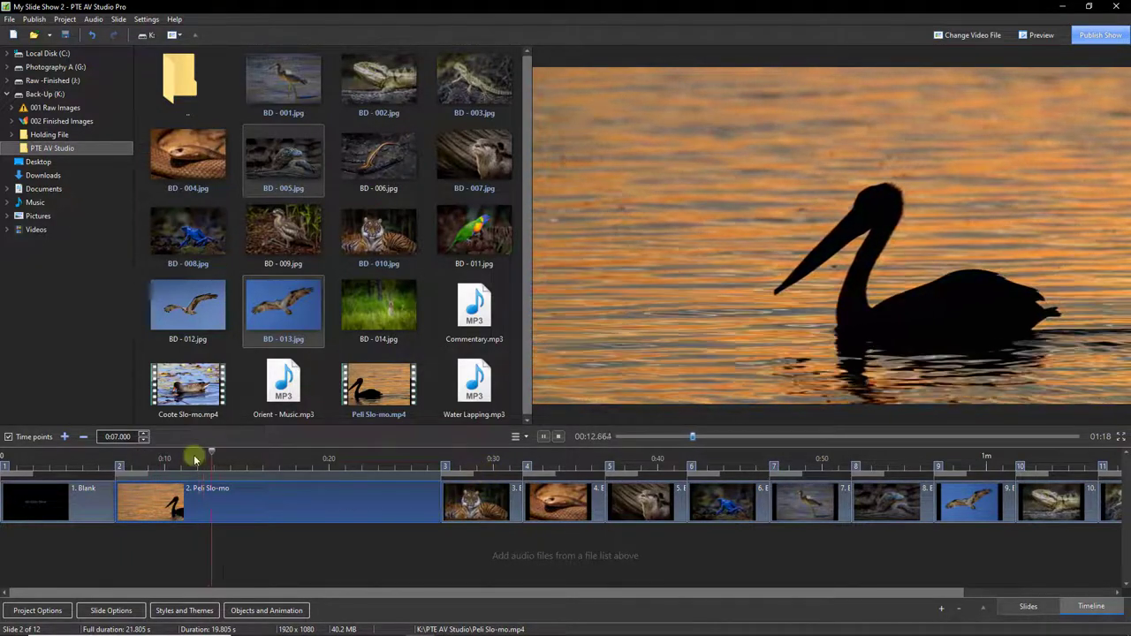
{"action": "left_click_drag", "start_coordinate": [220, 454], "coordinate": [363, 492]}
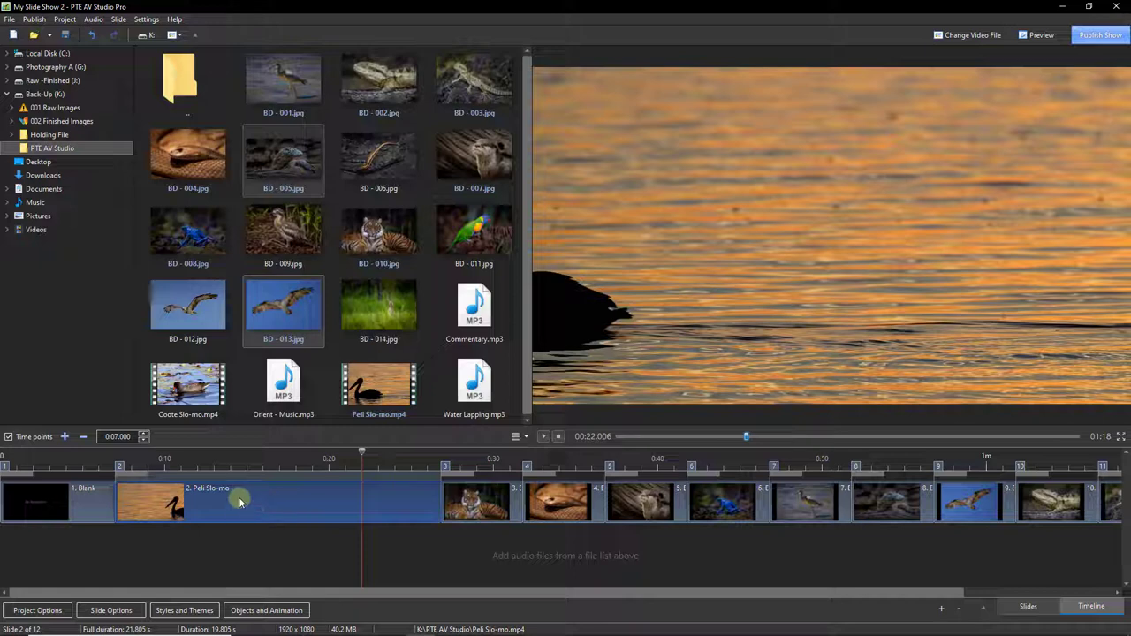
{"action": "left_click", "coordinate": [117, 452]}
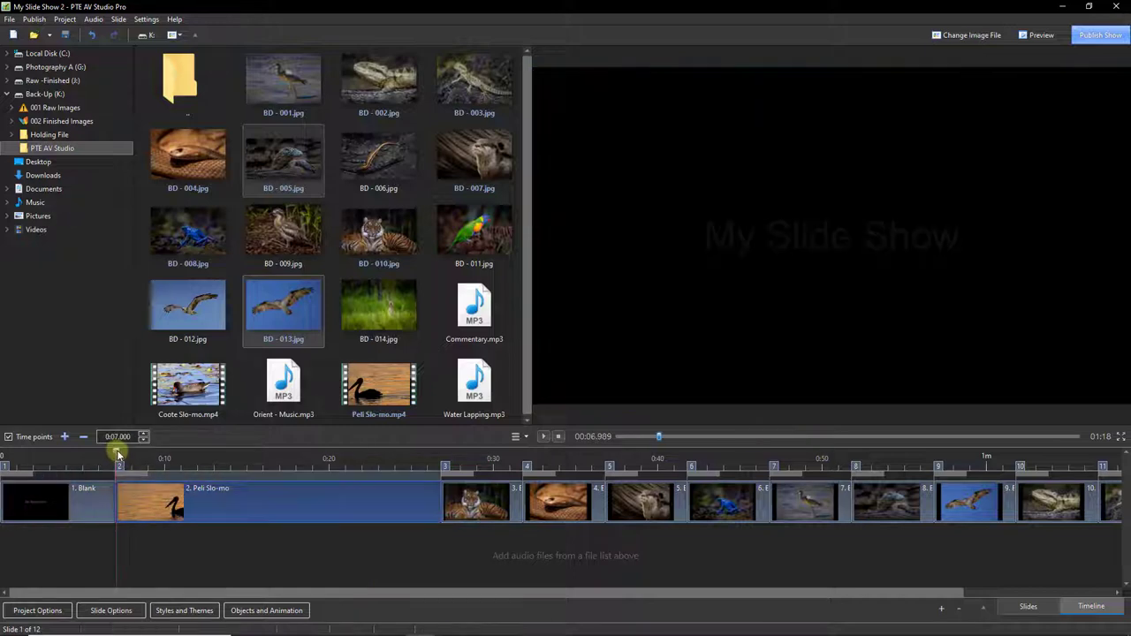
{"action": "left_click_drag", "start_coordinate": [119, 454], "coordinate": [169, 458]}
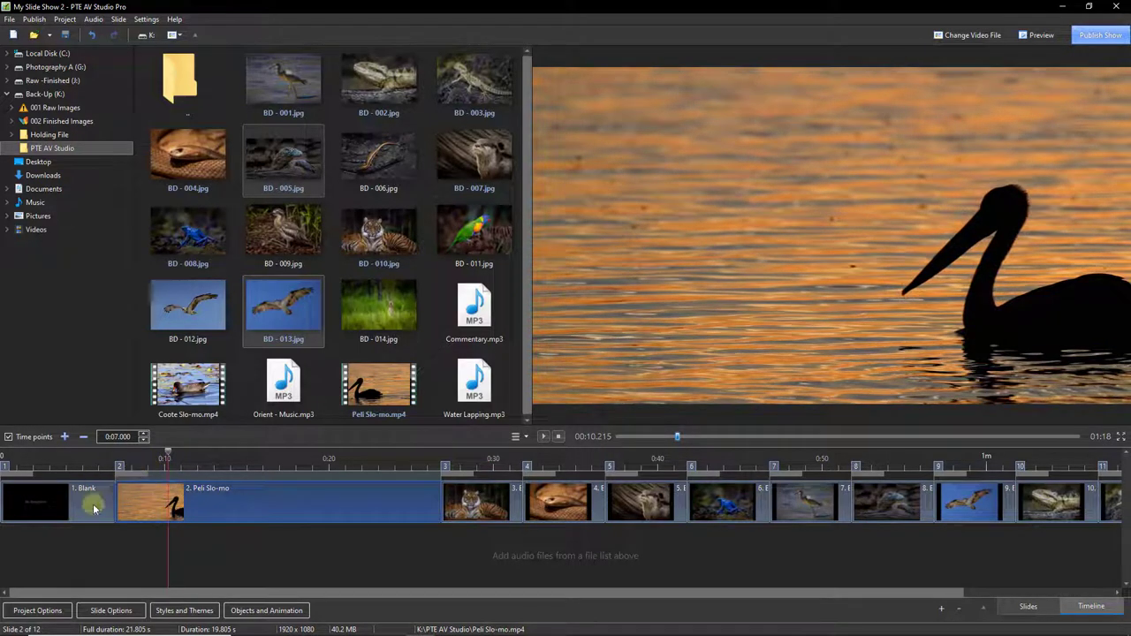
{"action": "left_click", "coordinate": [158, 502]}
- Trim the beginning of the Peli Slo-mo video, shortening its slide to 18.59 s
{"action": "right_click", "coordinate": [165, 501]}
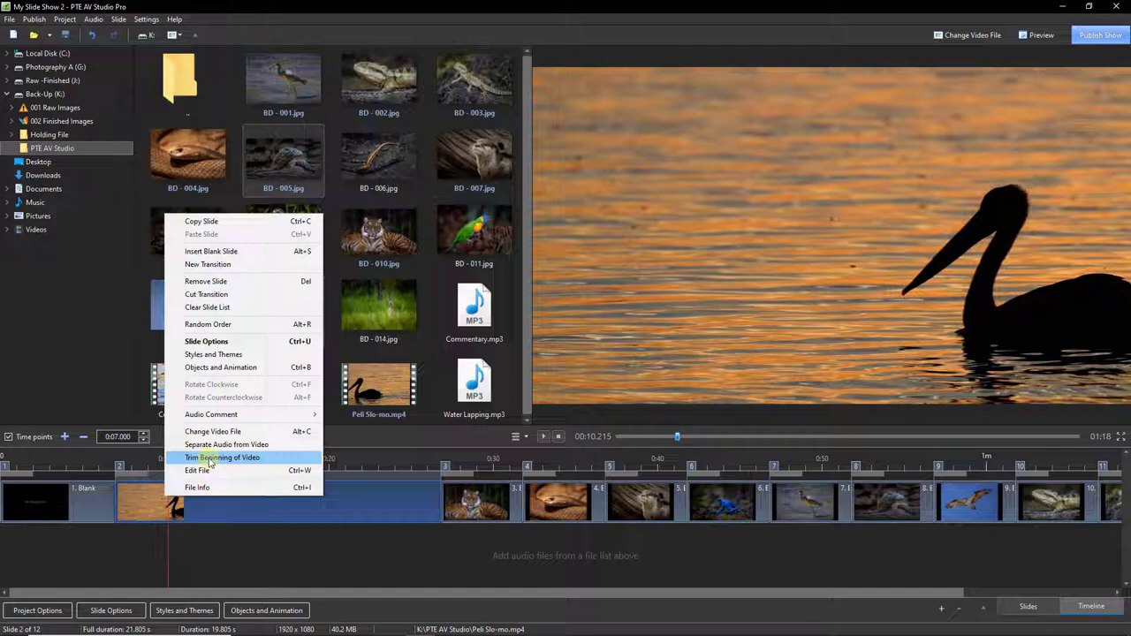
{"action": "left_click", "coordinate": [212, 459]}
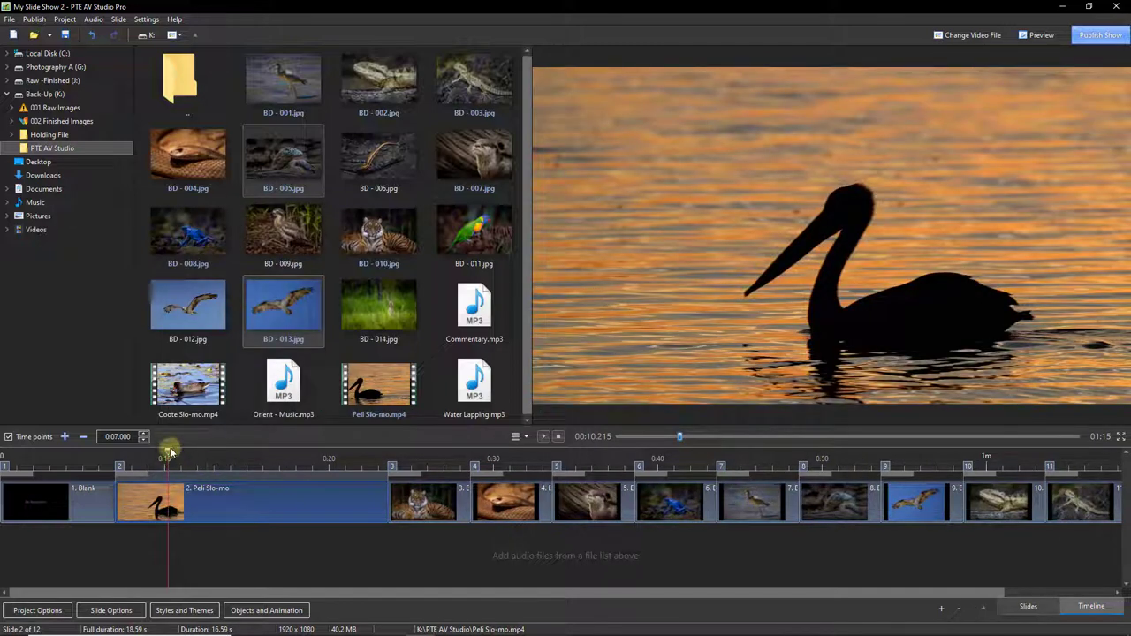
{"action": "left_click_drag", "start_coordinate": [168, 451], "coordinate": [313, 491]}
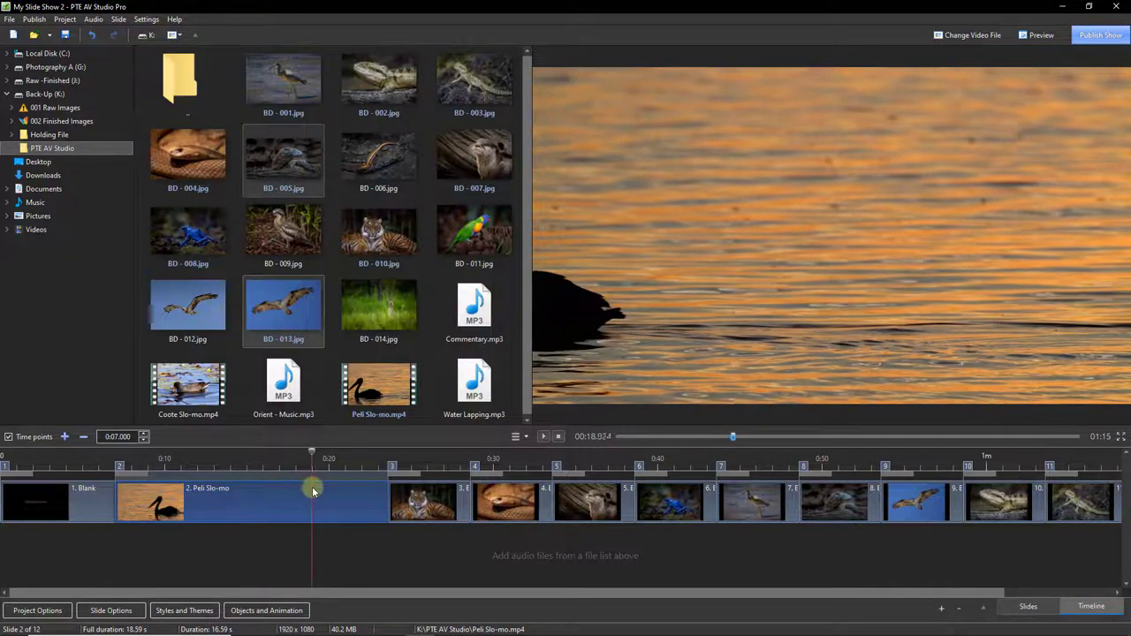
{"action": "left_click", "coordinate": [387, 502]}
- Drag the slide 2/3 boundary left to shorten the pelican slide, then play from the start
{"action": "left_click_drag", "start_coordinate": [387, 502], "coordinate": [312, 505]}
{"action": "left_click", "coordinate": [363, 507]}
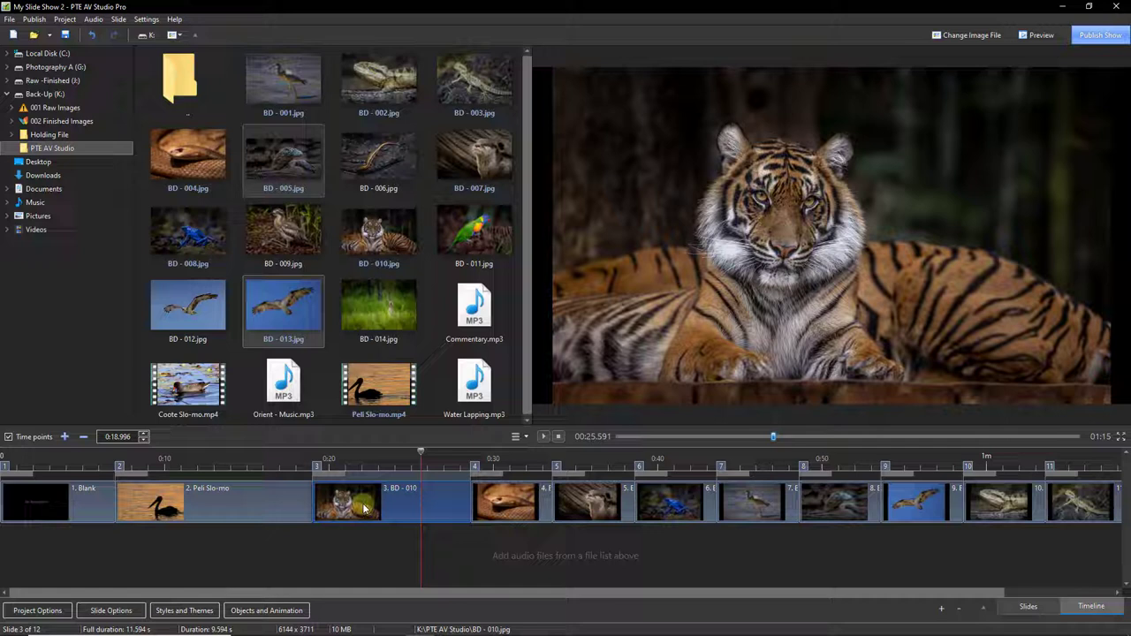
{"action": "left_click", "coordinate": [117, 456]}
{"action": "left_click", "coordinate": [547, 436]}
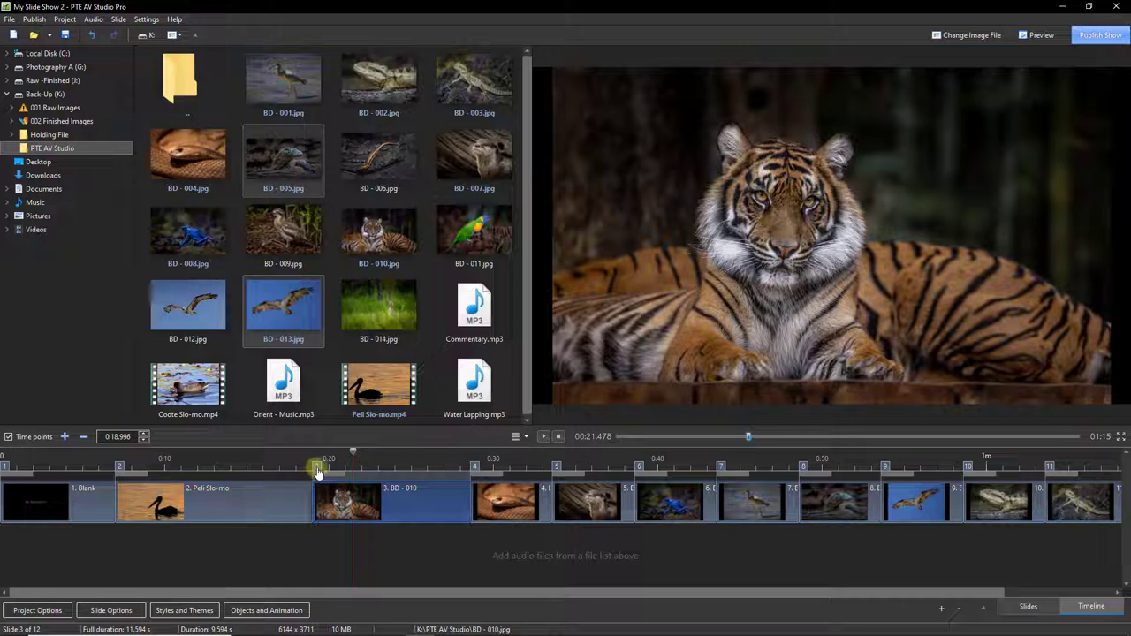
- Move the tiger slide's start earlier to about 0:17 on the timeline
{"action": "left_click_drag", "start_coordinate": [318, 470], "coordinate": [287, 474]}
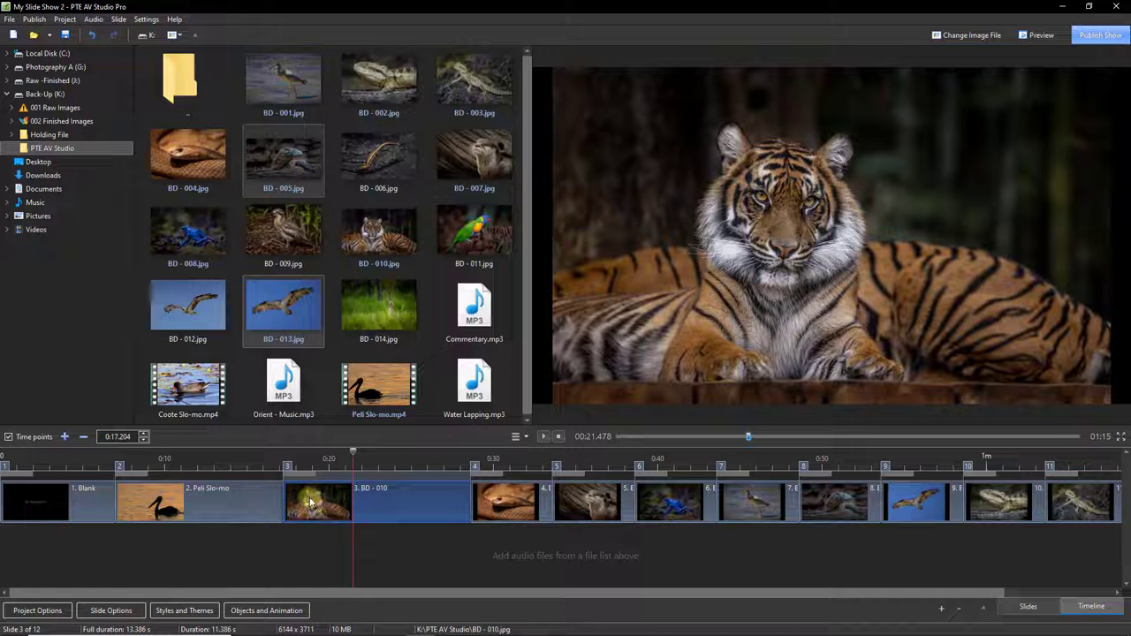
{"action": "key", "text": "Left"}
{"action": "key", "text": "Down"}
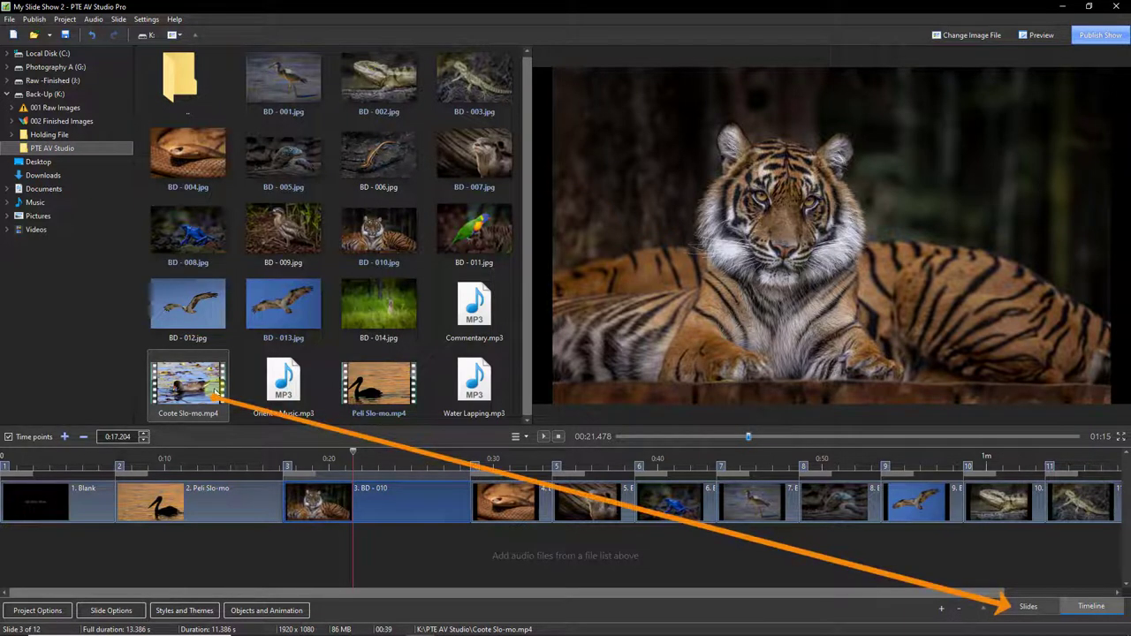
- Leave the timeline for the slide strip view and save the project with Ctrl+S and File > Save
{"action": "left_click", "coordinate": [1028, 609]}
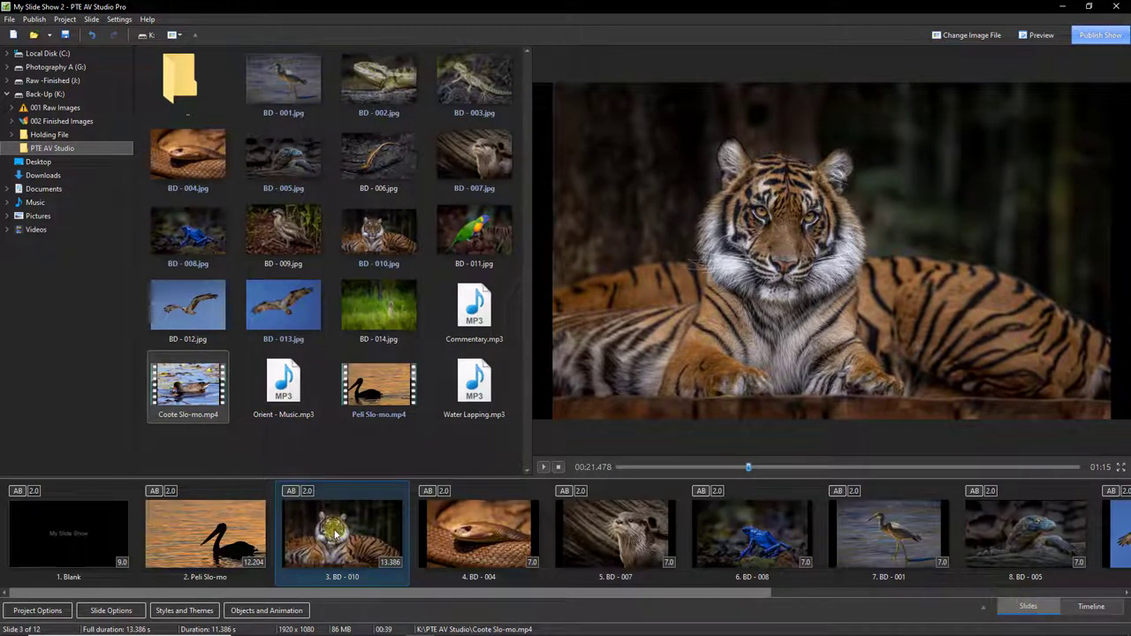
{"action": "key", "text": "ctrl+s"}
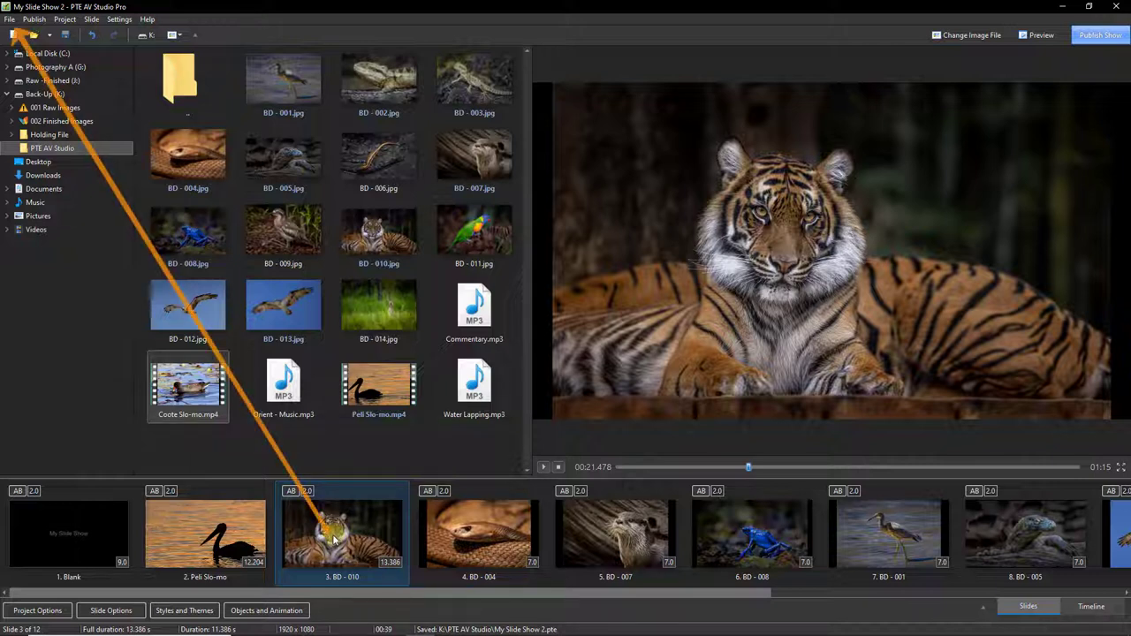
{"action": "left_click", "coordinate": [9, 20]}
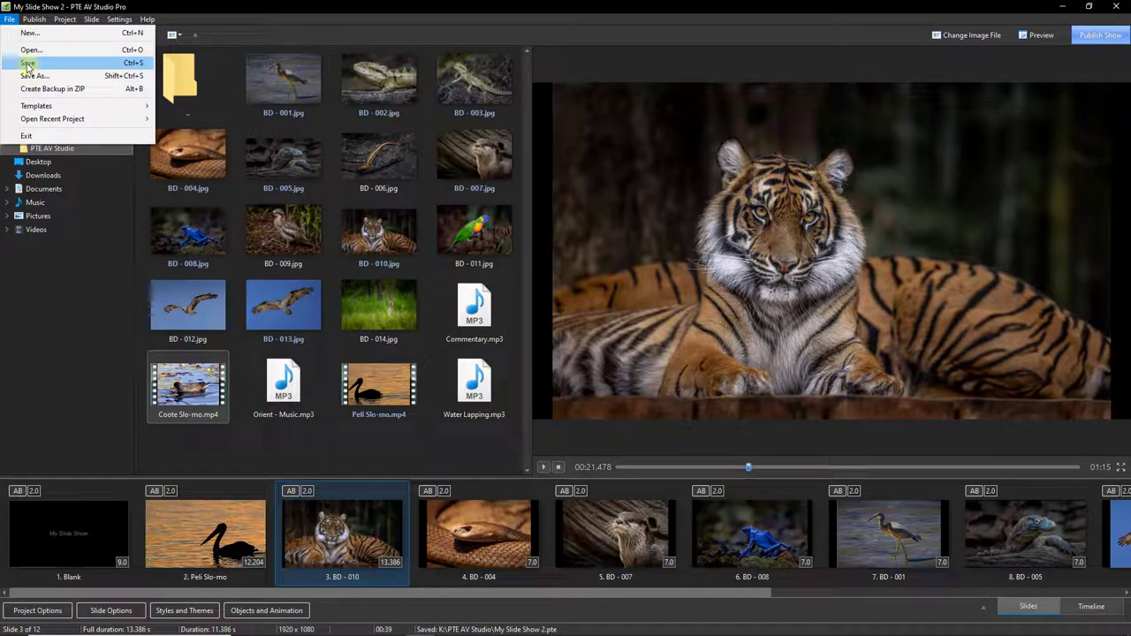
{"action": "left_click", "coordinate": [28, 63]}
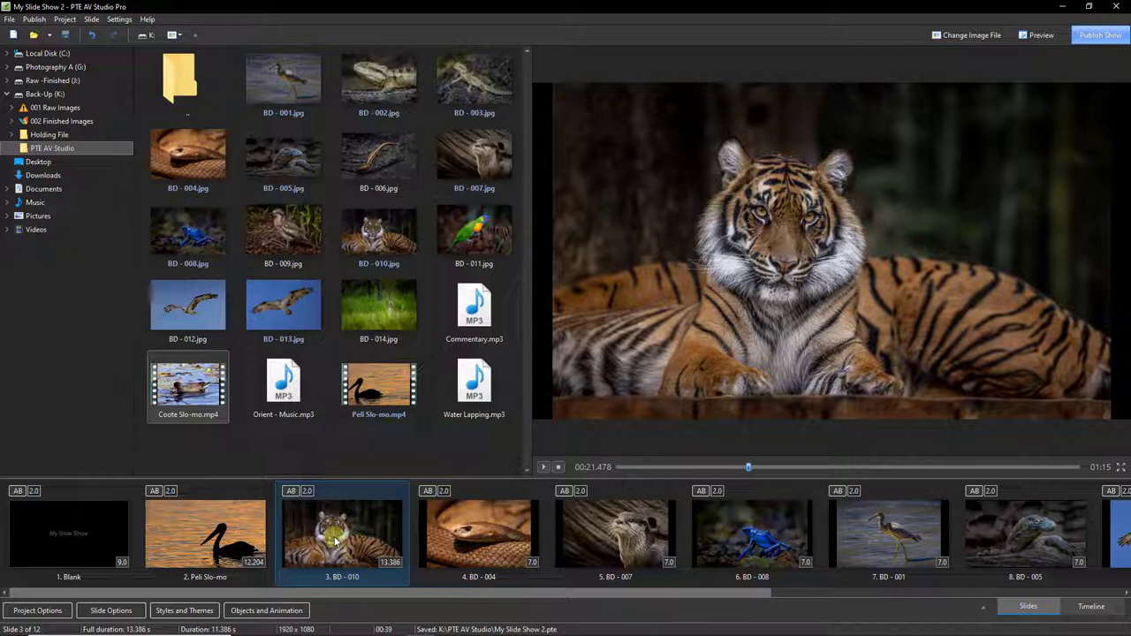
{"action": "left_click", "coordinate": [337, 537]}
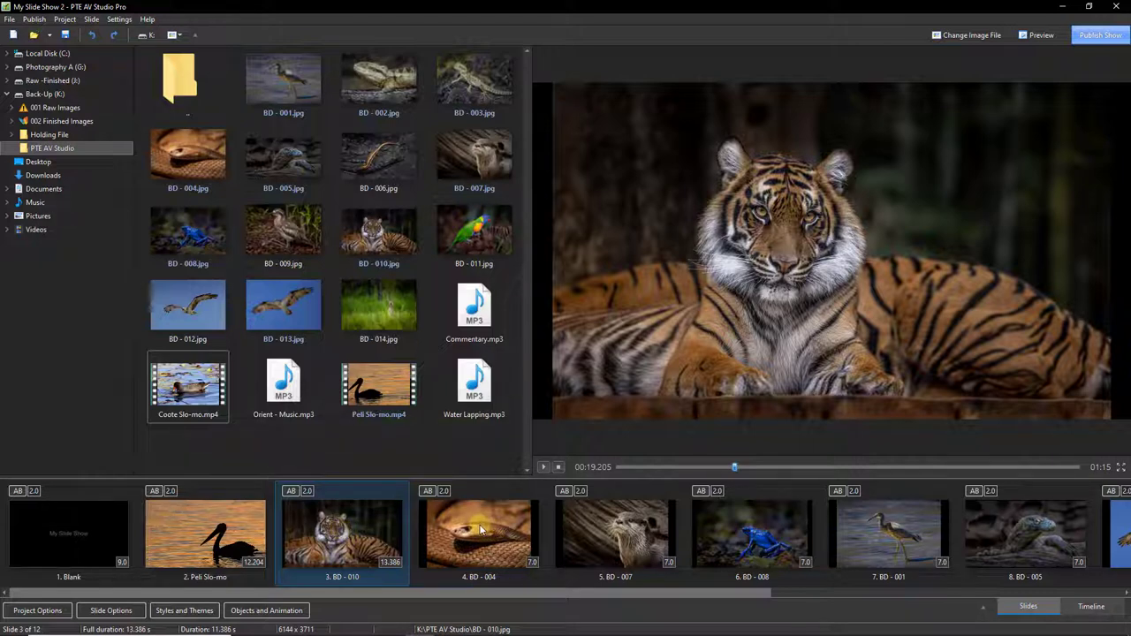
{"action": "left_click", "coordinate": [482, 530]}
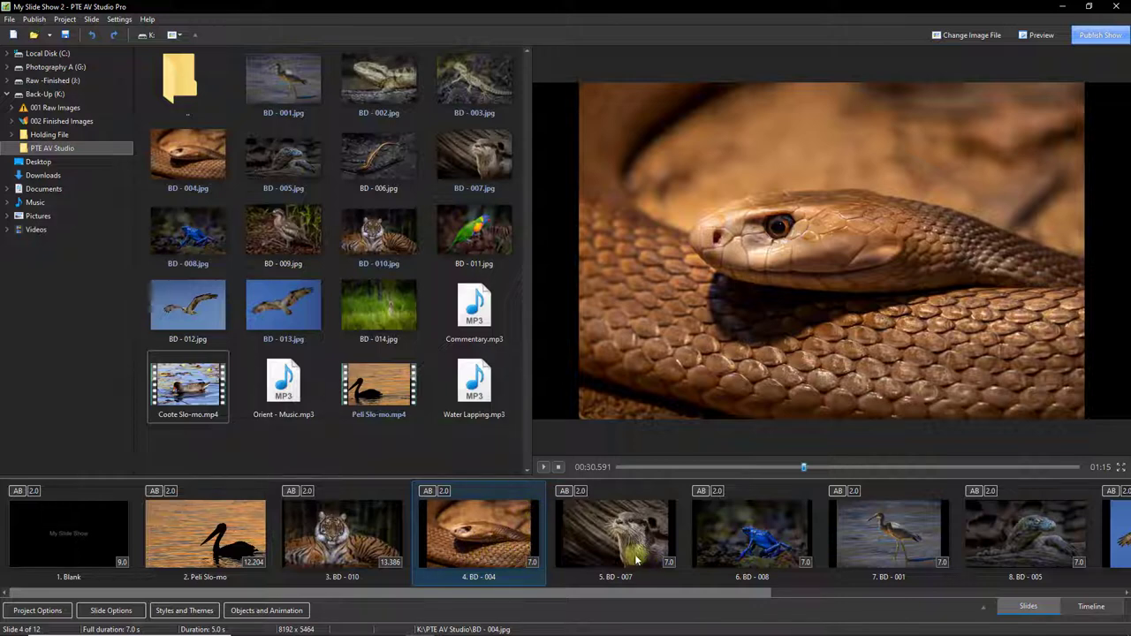
{"action": "left_click", "coordinate": [620, 530]}
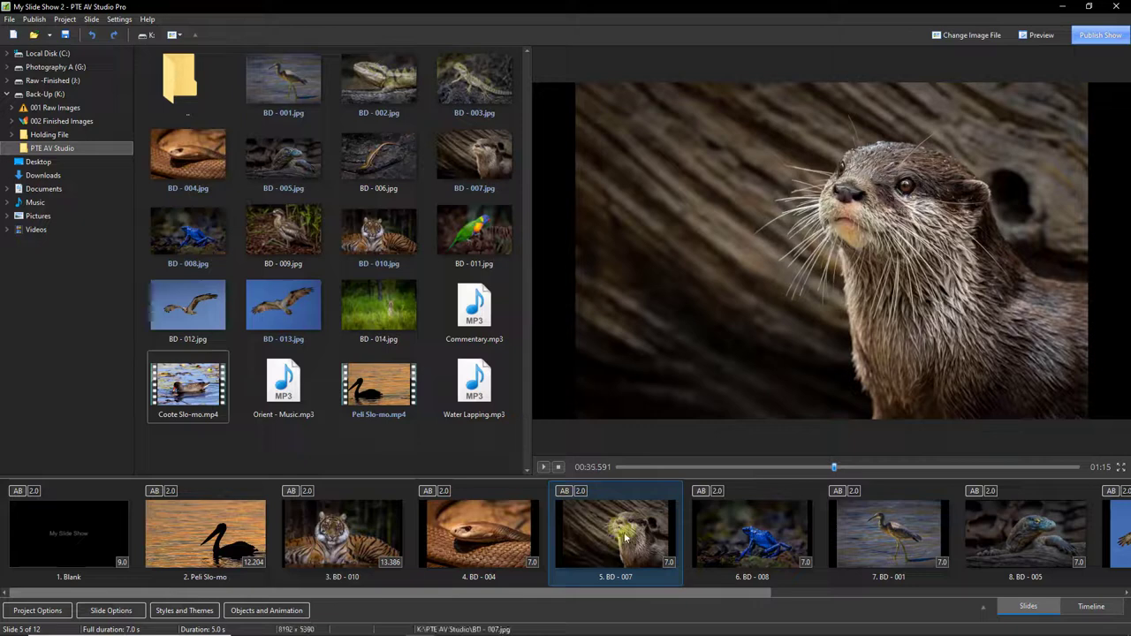
{"action": "left_click", "coordinate": [750, 531]}
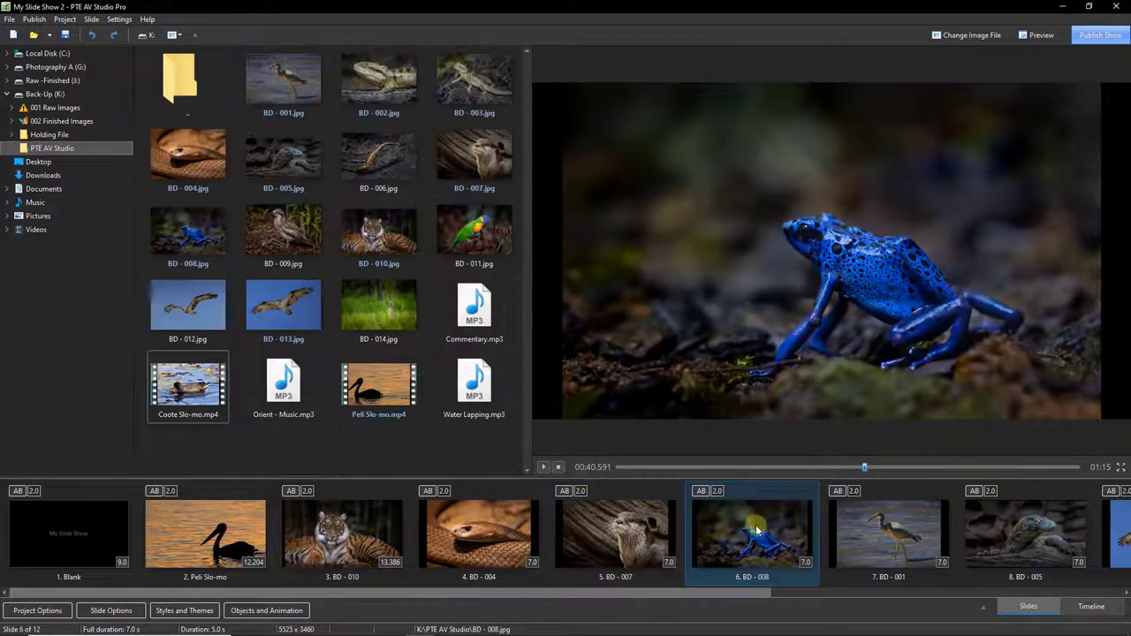
{"action": "left_click", "coordinate": [891, 533]}
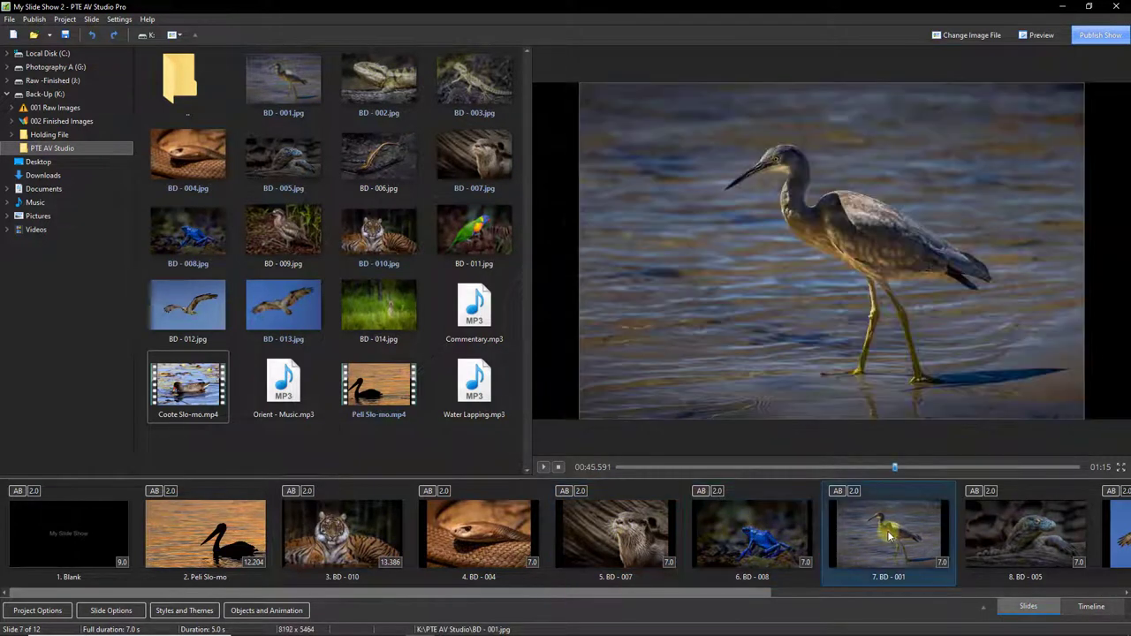
{"action": "left_click", "coordinate": [1029, 532]}
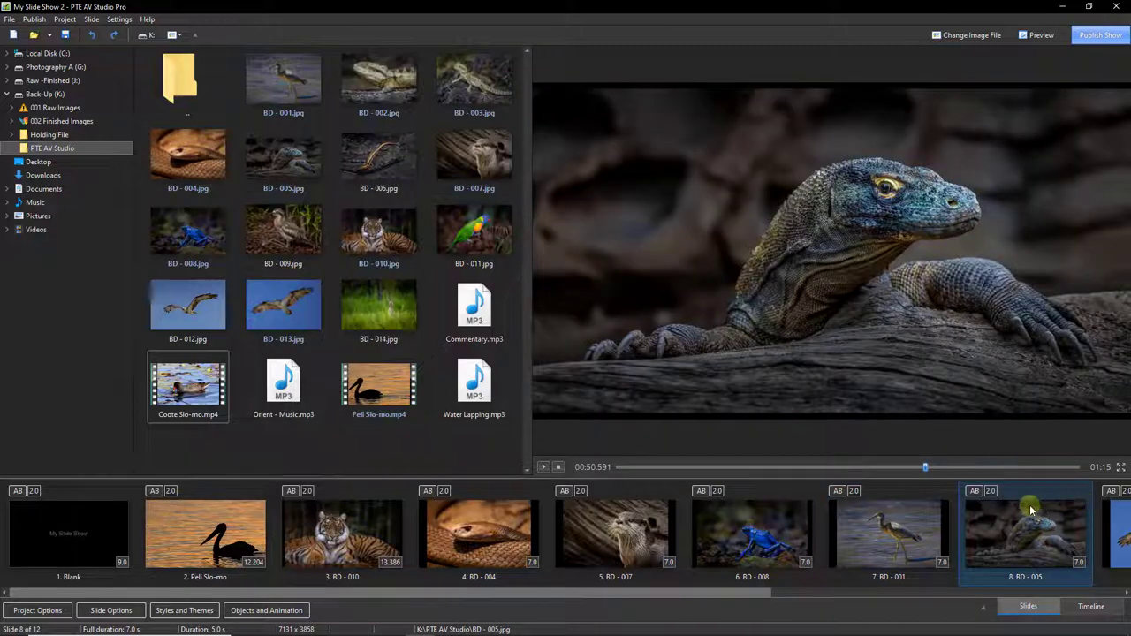
{"action": "left_click", "coordinate": [480, 529]}
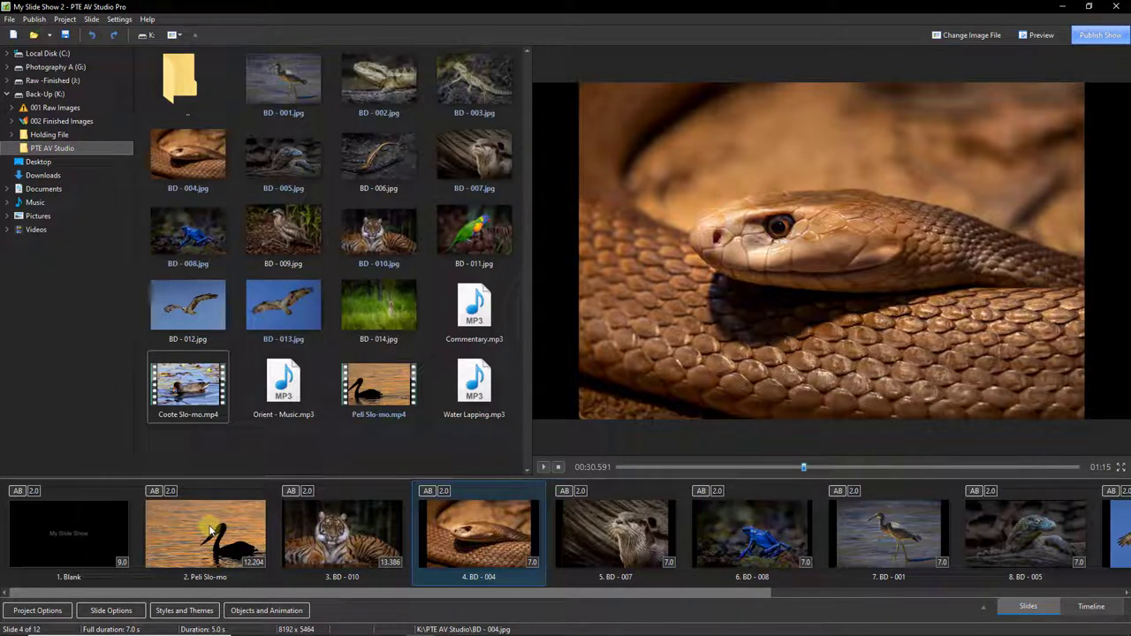
{"action": "left_click", "coordinate": [336, 529]}
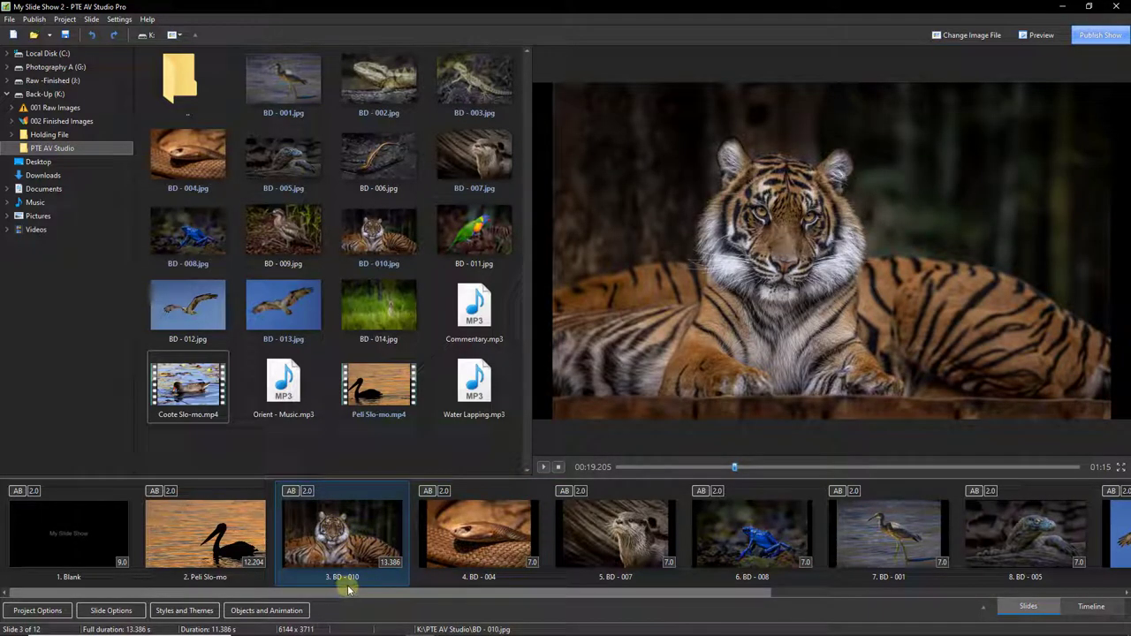
{"action": "left_click_drag", "start_coordinate": [348, 595], "coordinate": [816, 601]}
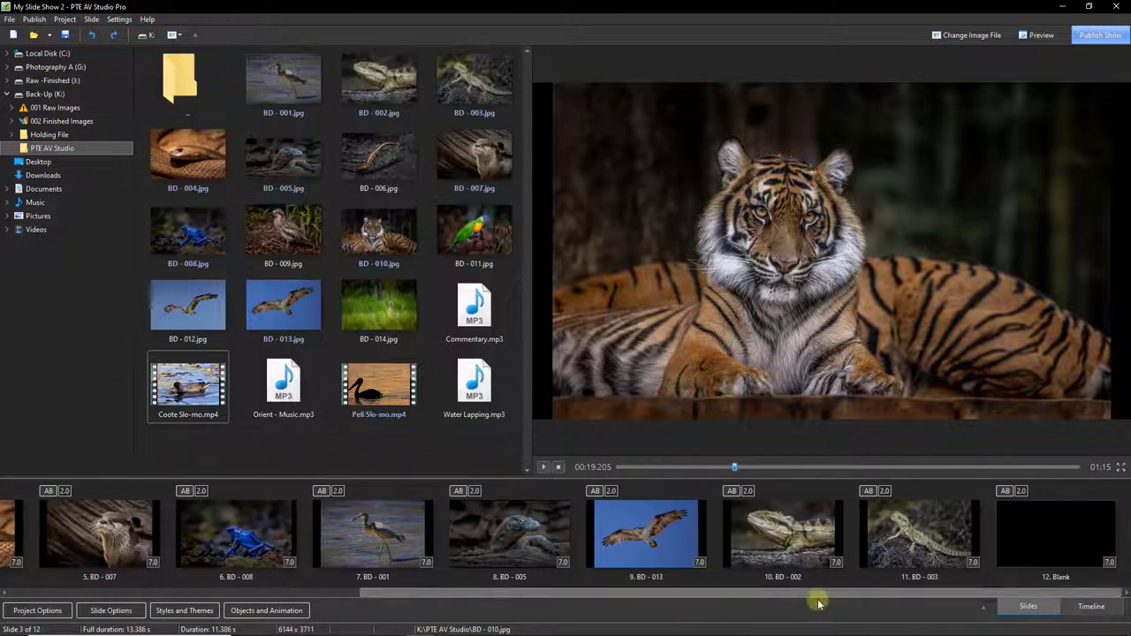
- Apply the Image - Cover Screen style to slides 3 through 11
{"action": "left_click", "coordinate": [918, 531], "text": "shift"}
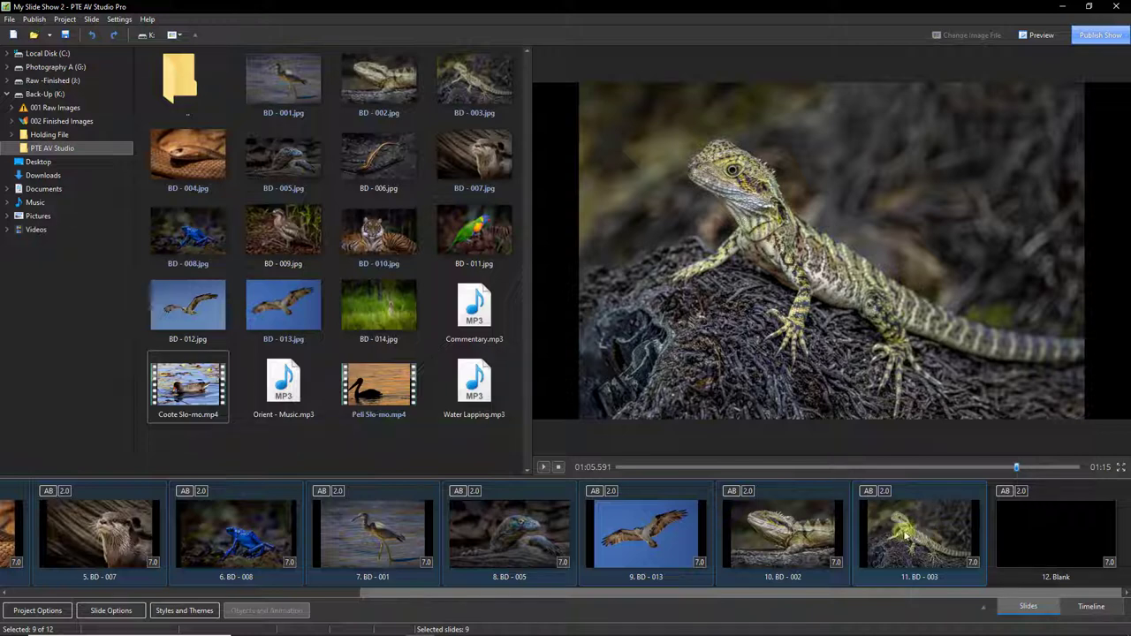
{"action": "left_click", "coordinate": [181, 611]}
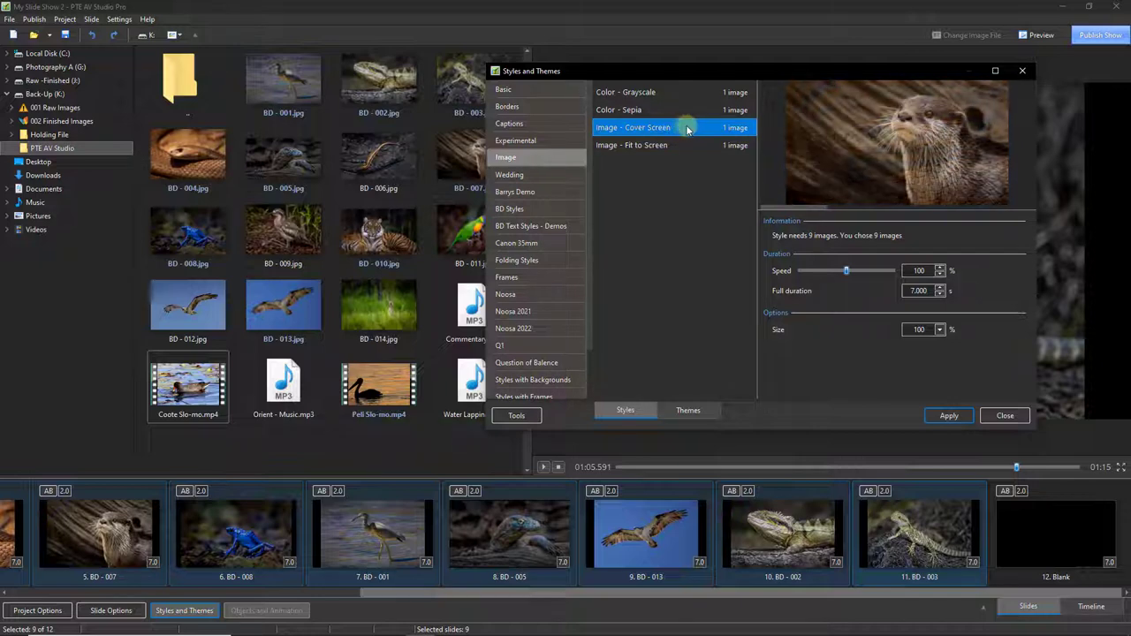
{"action": "left_click", "coordinate": [943, 415]}
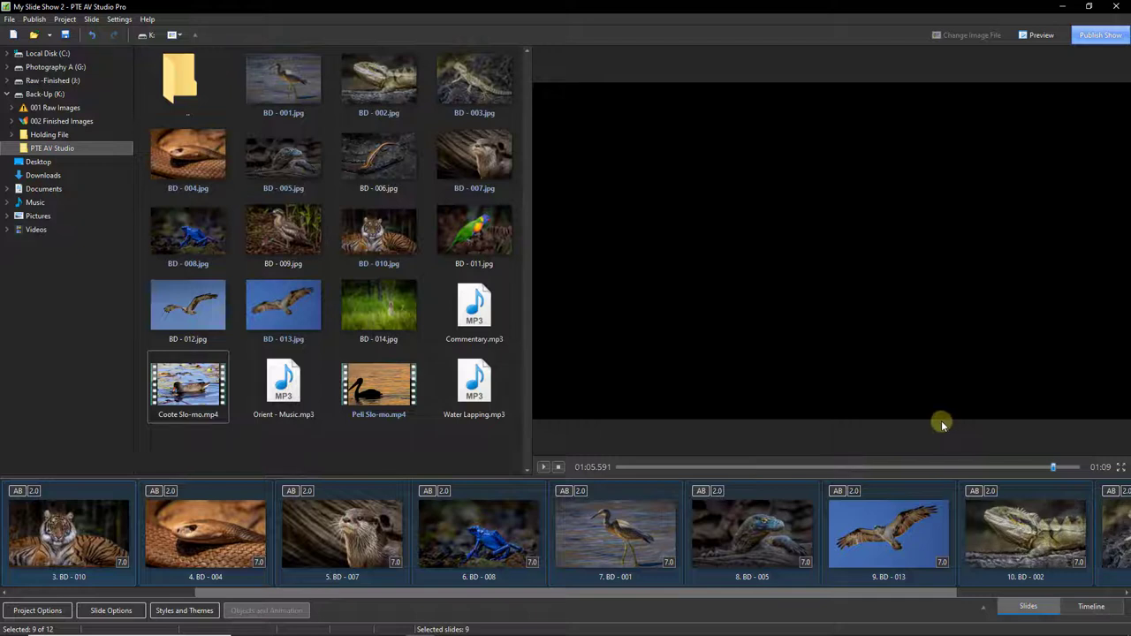
- Select the snake slide and undo the last change with Ctrl+Z
{"action": "left_click_drag", "start_coordinate": [903, 593], "coordinate": [555, 586]}
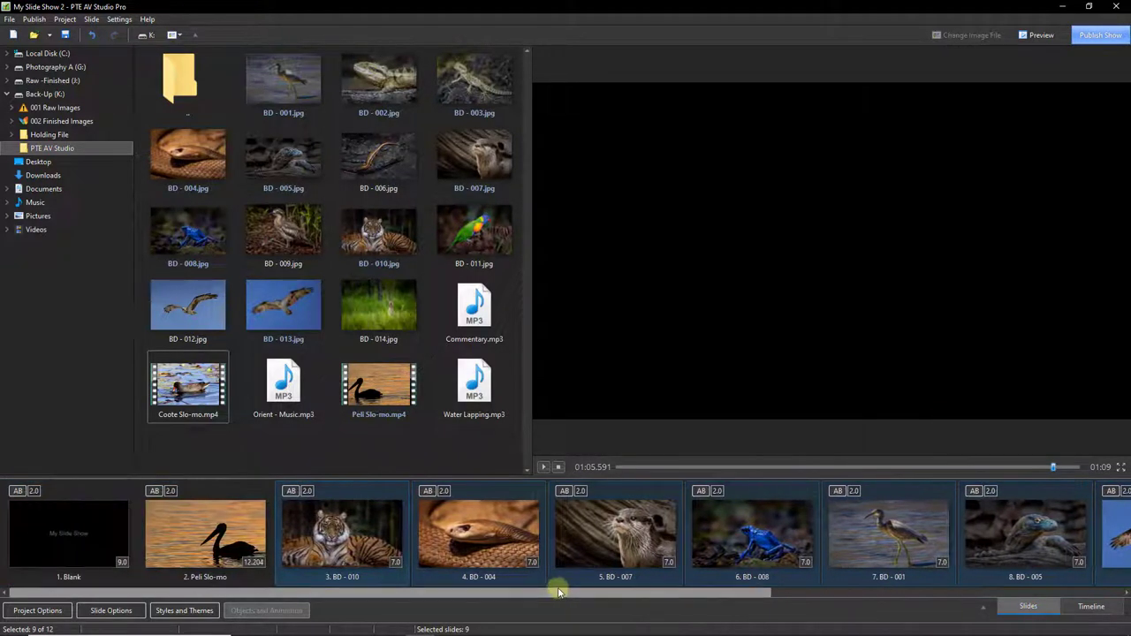
{"action": "left_click", "coordinate": [487, 535]}
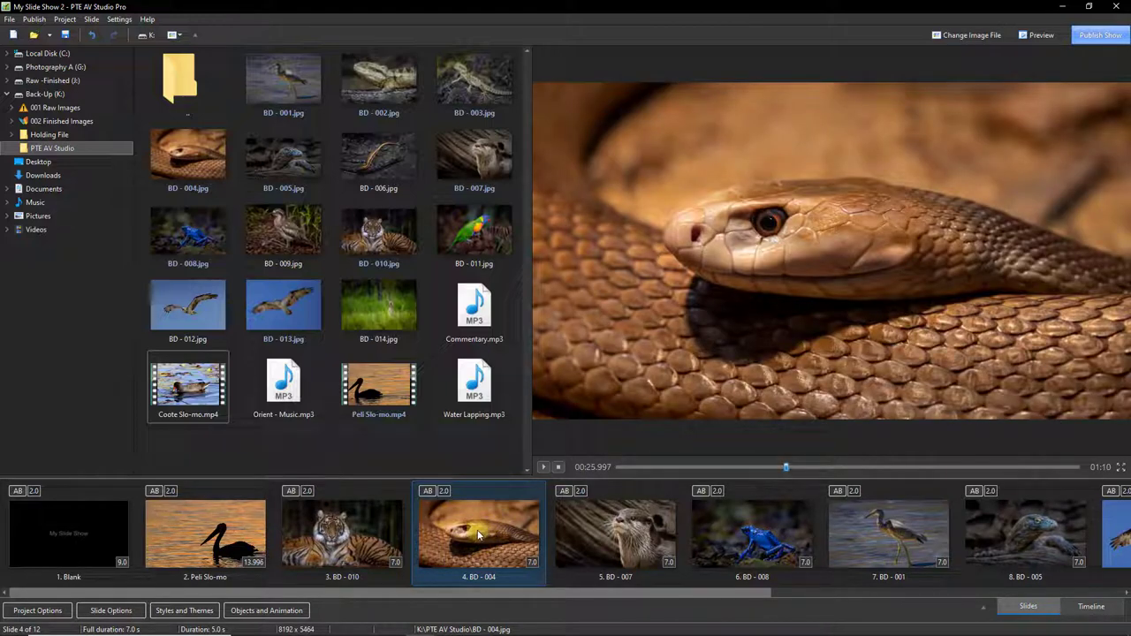
{"action": "key", "text": "ctrl+z"}
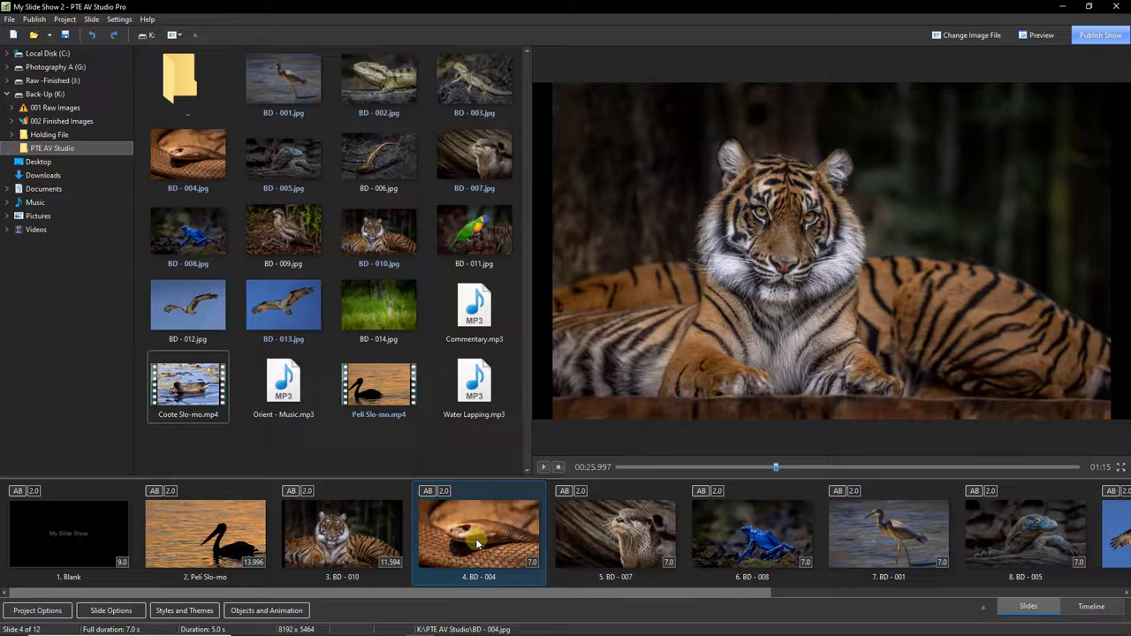
- Select slides 2 through 11, from the pelican video onward, and apply the Ken Burns Effect theme
{"action": "left_click", "coordinate": [198, 529]}
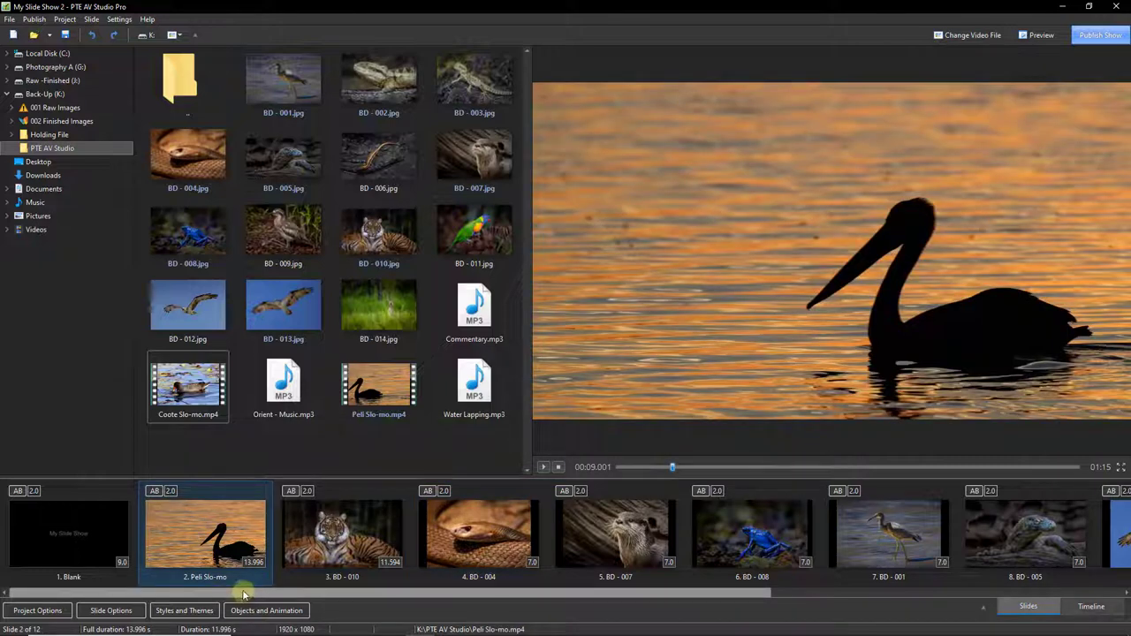
{"action": "left_click_drag", "start_coordinate": [243, 595], "coordinate": [593, 595]}
{"action": "left_click", "coordinate": [932, 535], "text": "shift"}
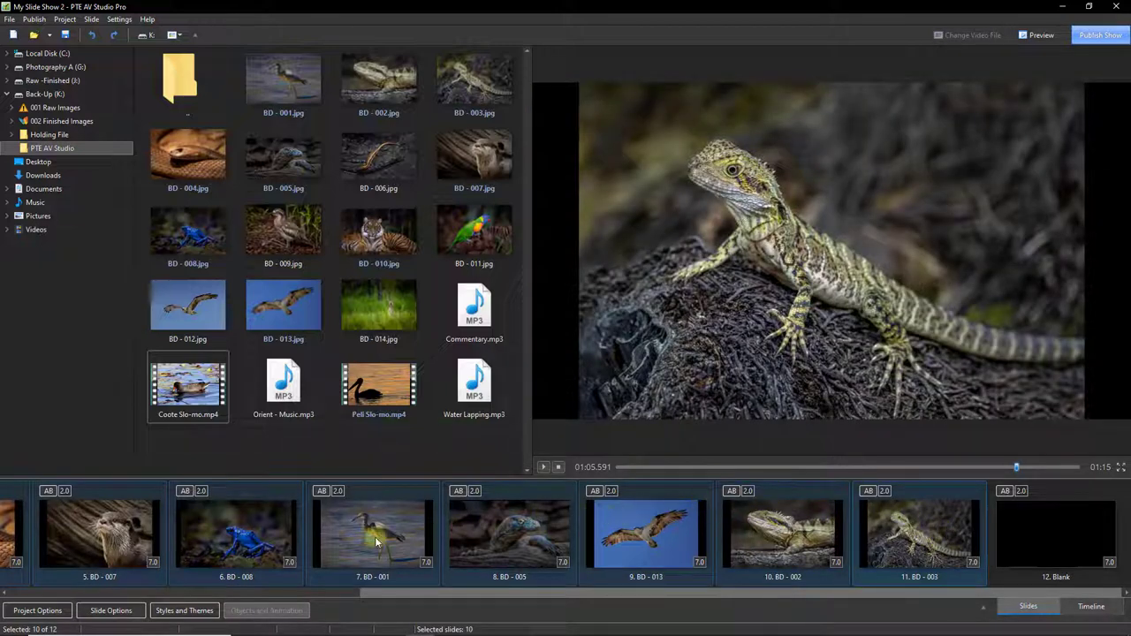
{"action": "left_click", "coordinate": [201, 610]}
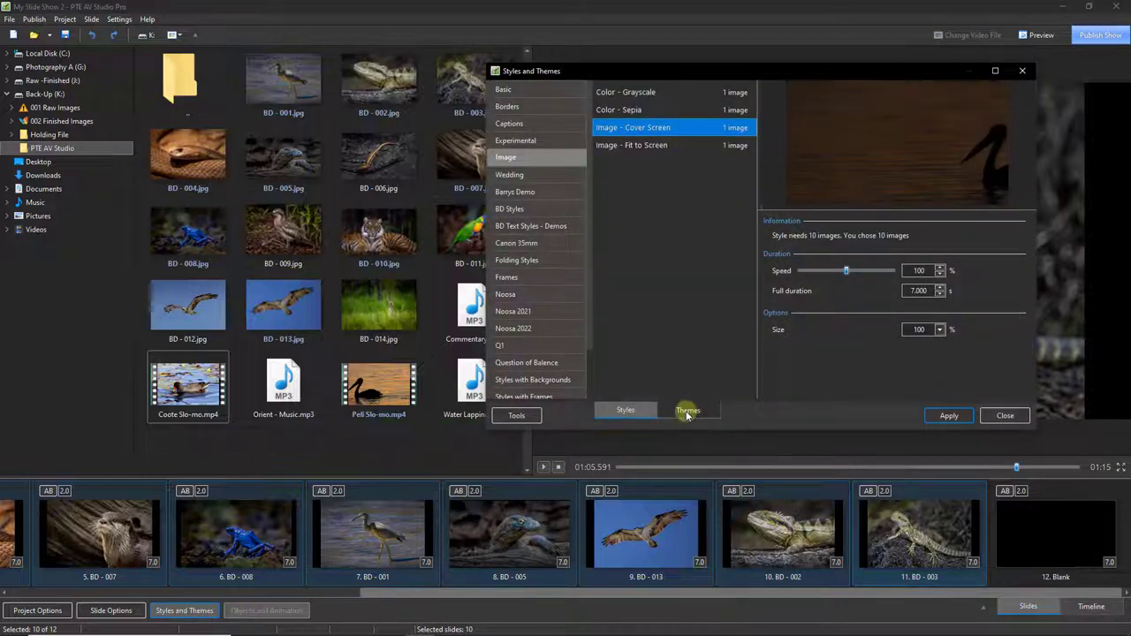
{"action": "left_click", "coordinate": [688, 411]}
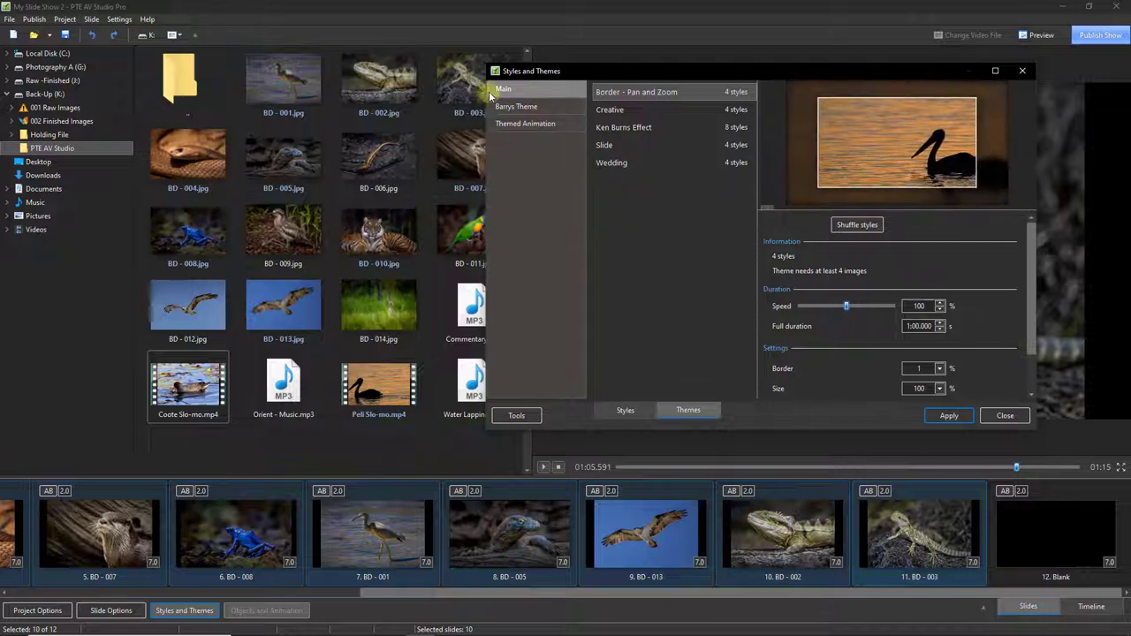
{"action": "left_click", "coordinate": [613, 132]}
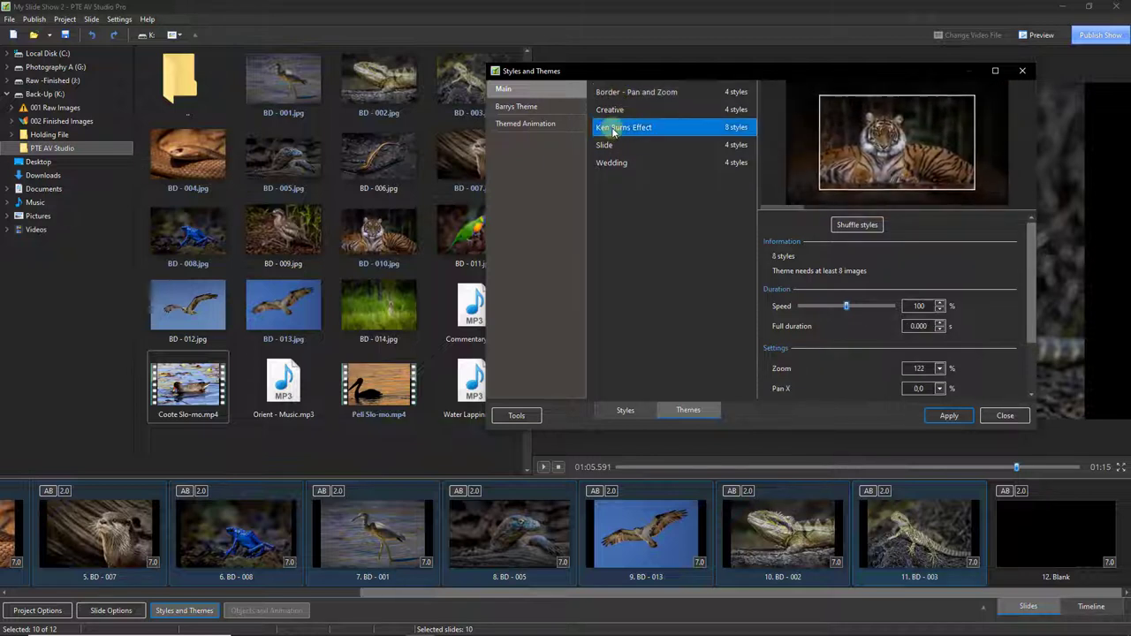
{"action": "left_click", "coordinate": [946, 417]}
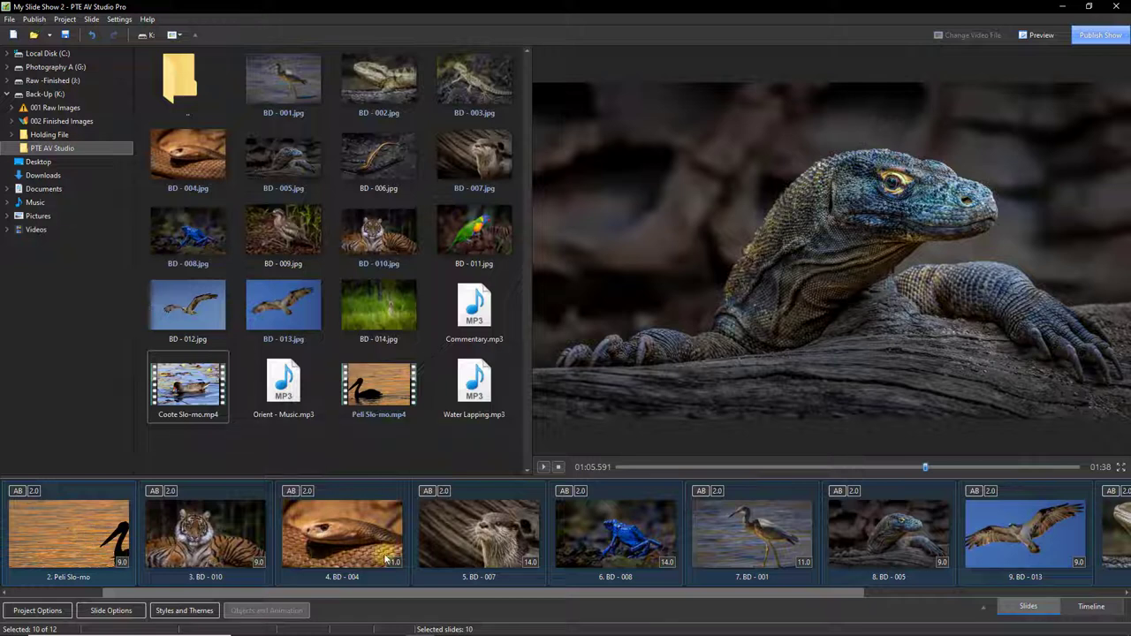
- Use Save As, changing the file name's 2 to 3, to save 'My Slide Show 3'
{"action": "left_click", "coordinate": [472, 532]}
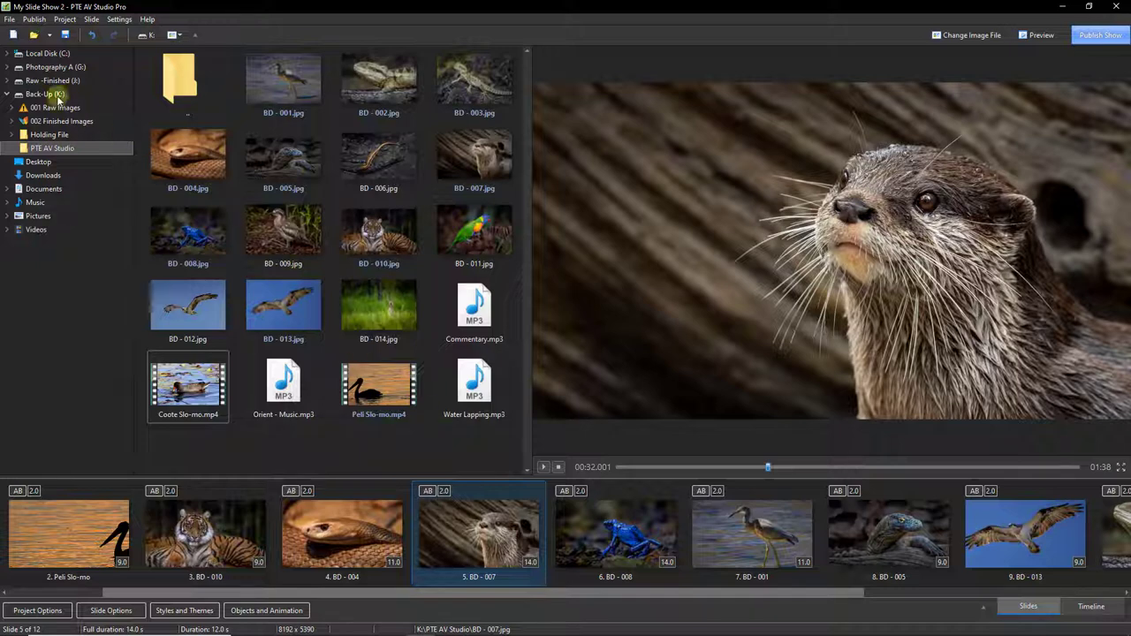
{"action": "left_click", "coordinate": [10, 19]}
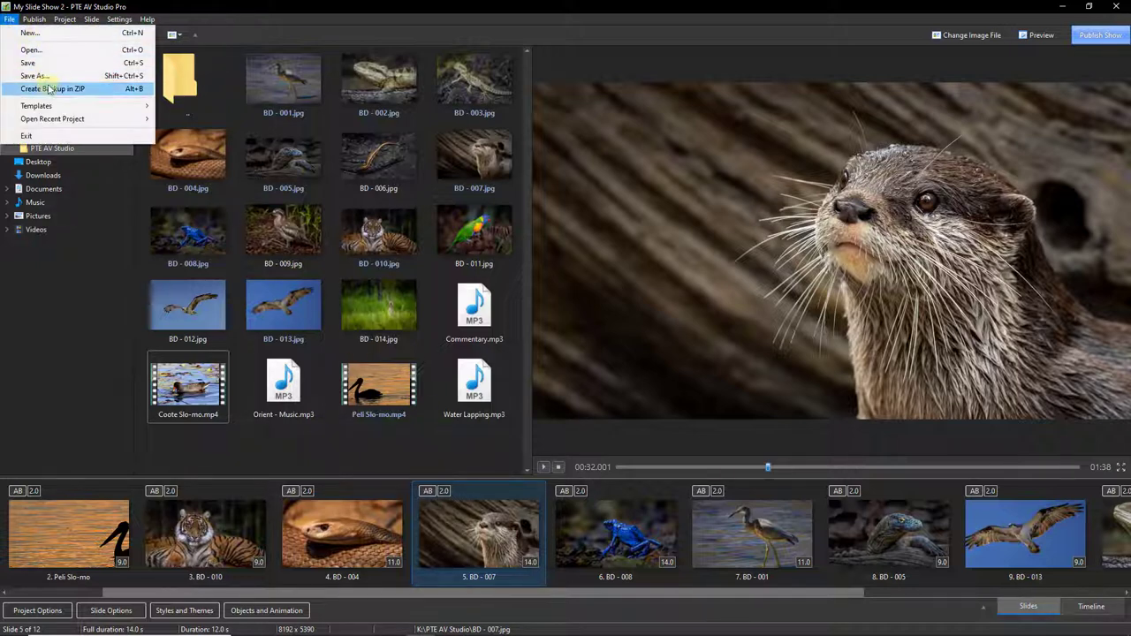
{"action": "left_click", "coordinate": [42, 81]}
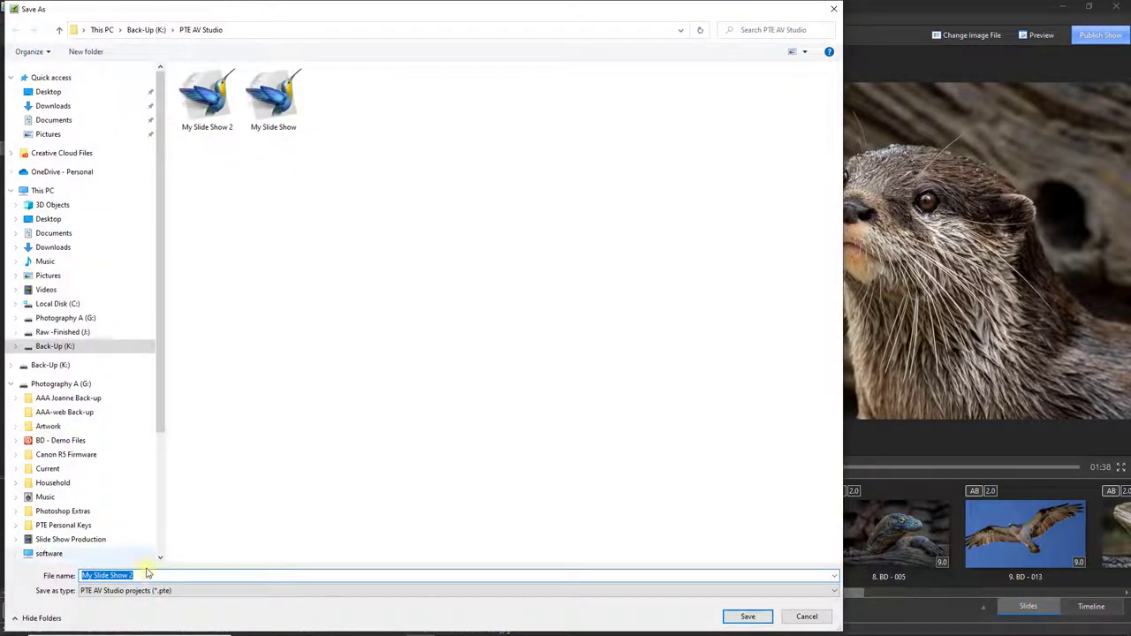
{"action": "left_click", "coordinate": [145, 575]}
{"action": "key", "text": "BackSpace"}
{"action": "type", "text": "3"}
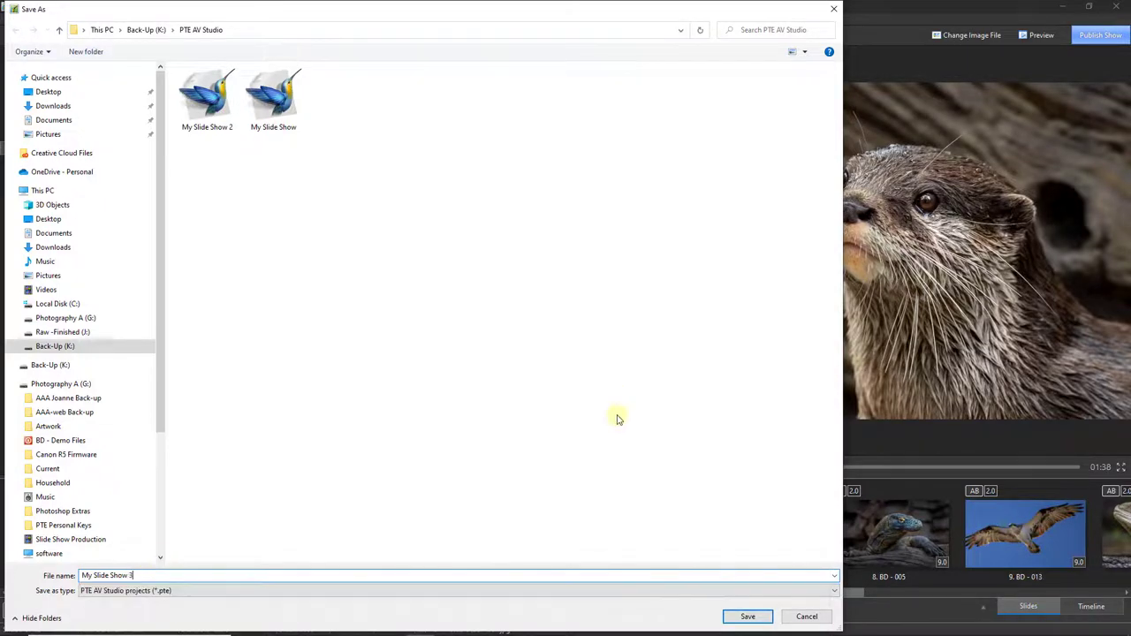
{"action": "left_click", "coordinate": [747, 616]}
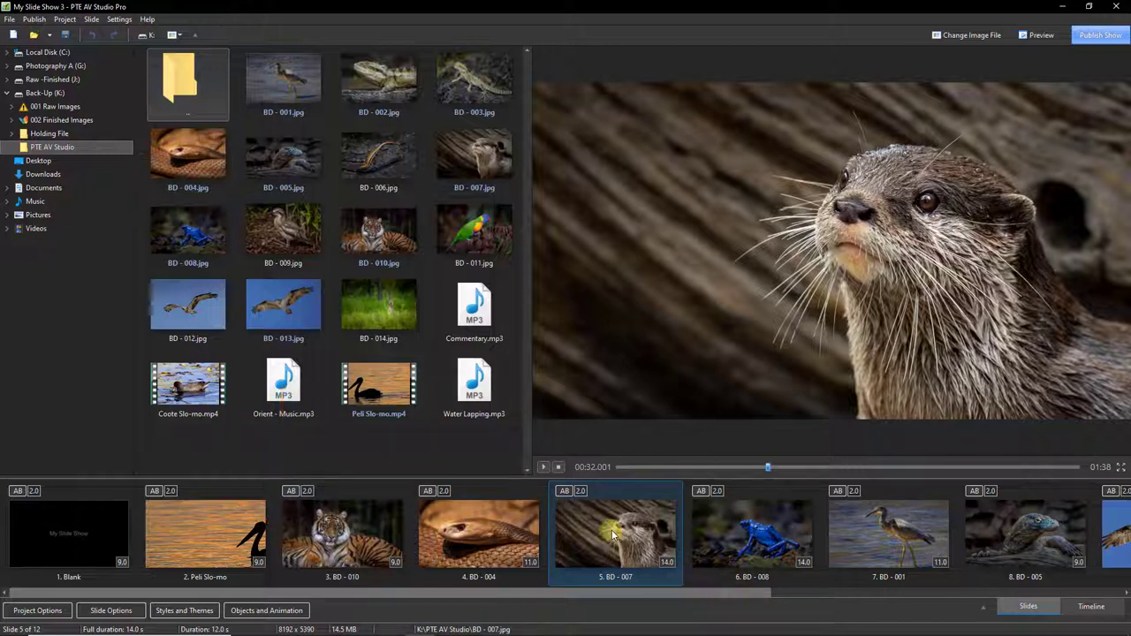
- In timeline view, drop Orient - Music.mp3 into the audio area and shift it toward the show's start
{"action": "left_click", "coordinate": [1089, 607]}
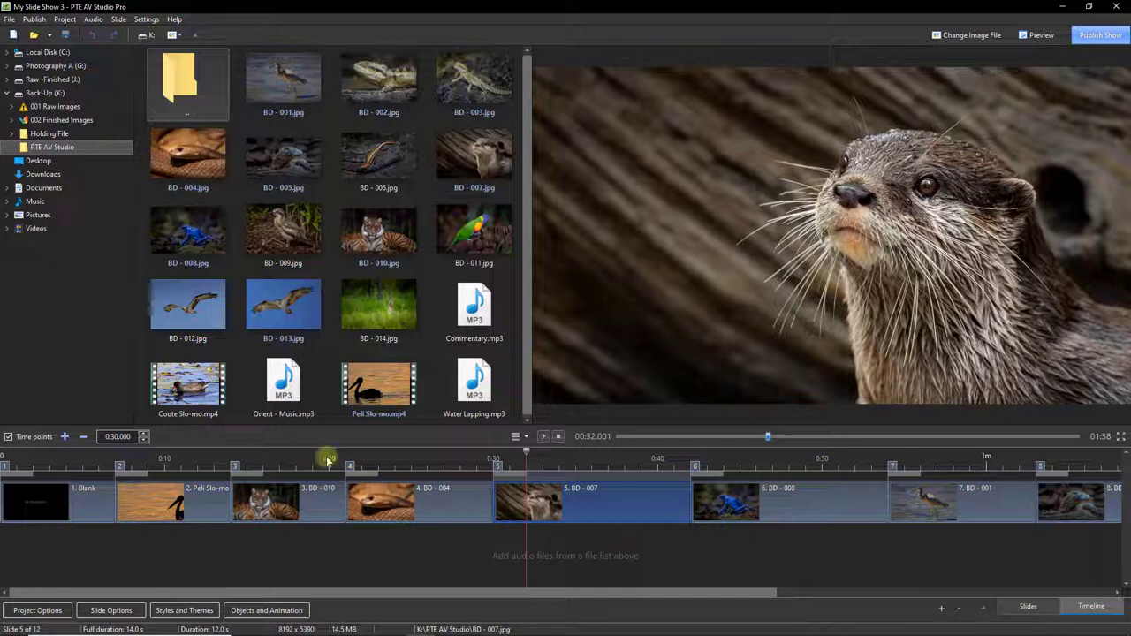
{"action": "left_click_drag", "start_coordinate": [281, 382], "coordinate": [251, 554]}
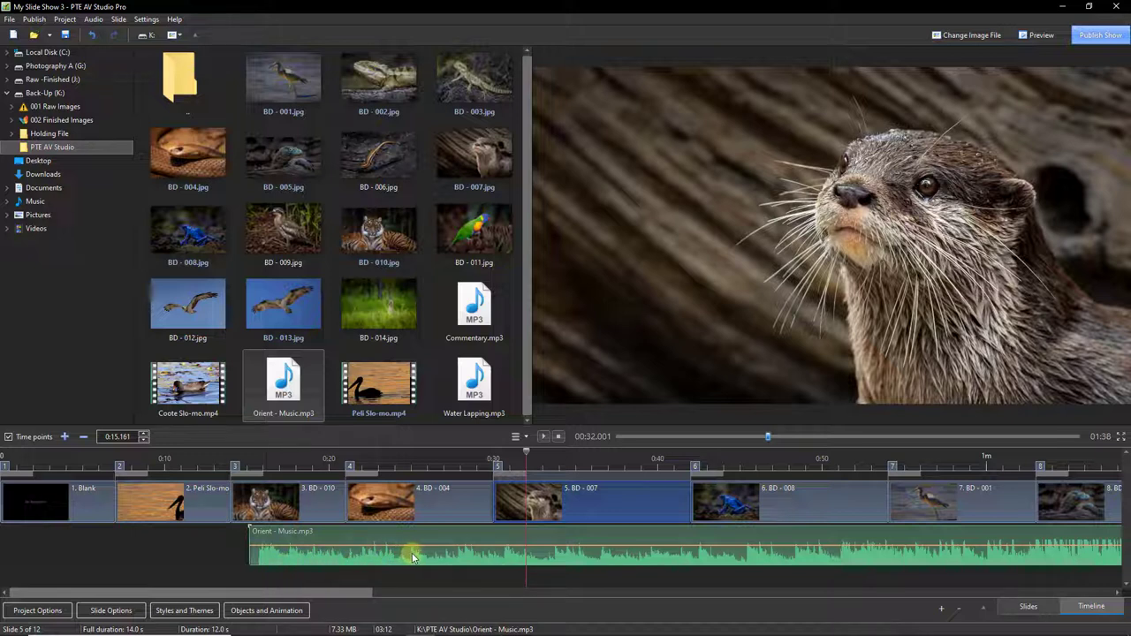
{"action": "left_click_drag", "start_coordinate": [412, 553], "coordinate": [137, 569]}
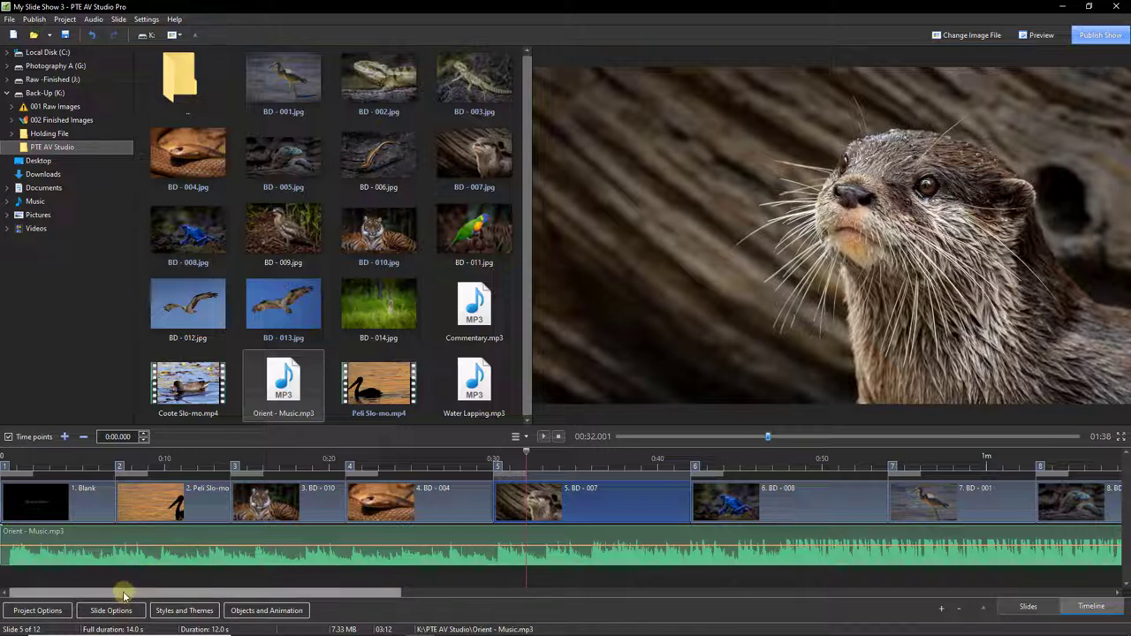
- Slide the music clip to start around 0:15, then near 0:12, checking its end on the timeline
{"action": "left_click_drag", "start_coordinate": [124, 596], "coordinate": [876, 583]}
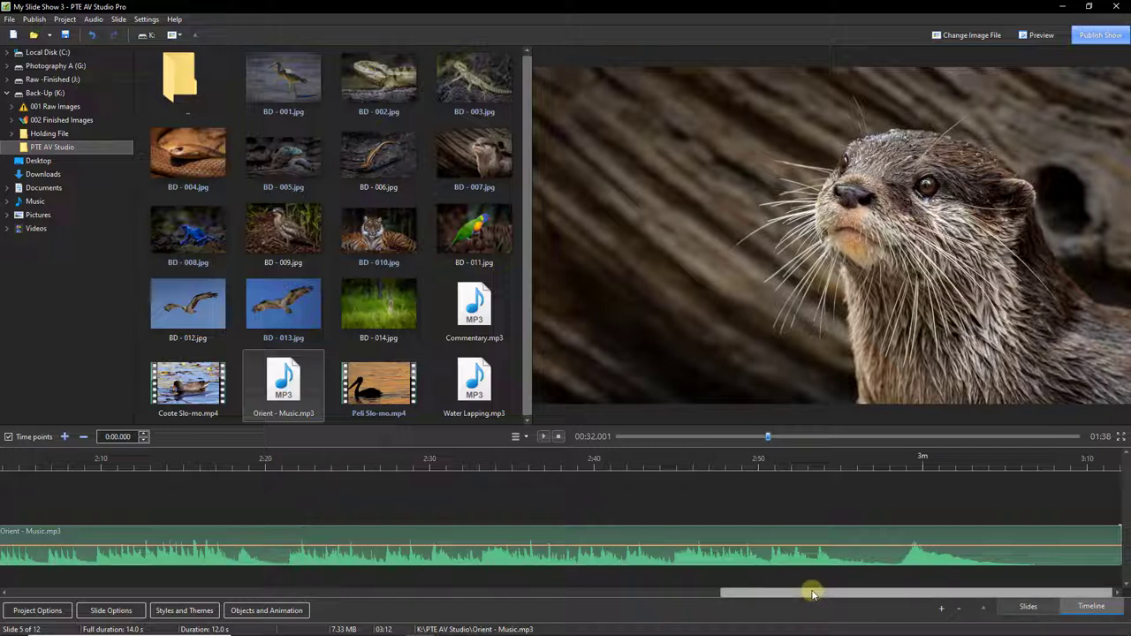
{"action": "left_click_drag", "start_coordinate": [813, 594], "coordinate": [81, 606]}
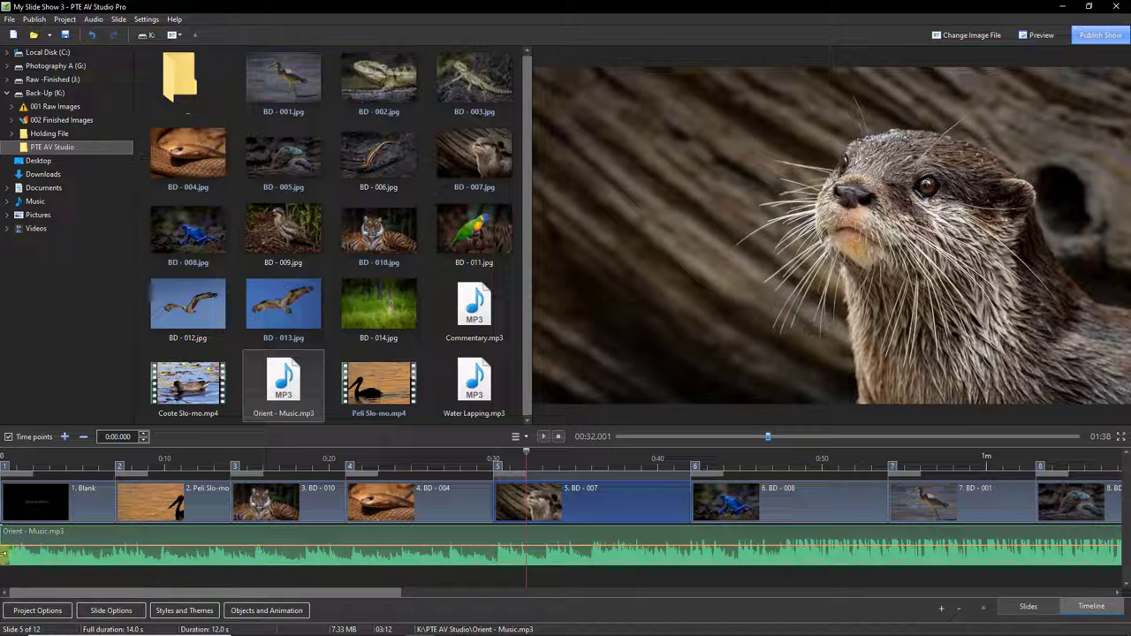
{"action": "left_click_drag", "start_coordinate": [3, 550], "coordinate": [455, 550]}
{"action": "left_click_drag", "start_coordinate": [370, 595], "coordinate": [562, 597]}
{"action": "left_click_drag", "start_coordinate": [750, 565], "coordinate": [183, 542]}
{"action": "left_click_drag", "start_coordinate": [276, 596], "coordinate": [442, 548]}
{"action": "left_click_drag", "start_coordinate": [298, 591], "coordinate": [217, 571]}
{"action": "left_click_drag", "start_coordinate": [677, 551], "coordinate": [101, 536]}
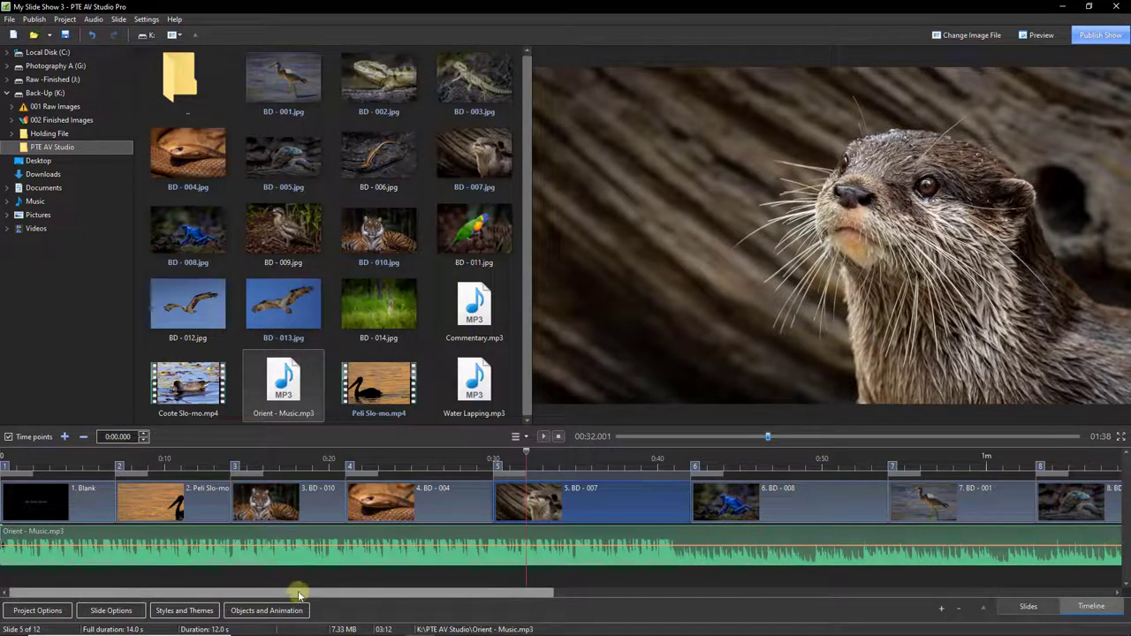
- Move the music back to the start, then shift it to begin at about 0:06.344
{"action": "left_click_drag", "start_coordinate": [297, 595], "coordinate": [477, 555]}
{"action": "left_click_drag", "start_coordinate": [397, 594], "coordinate": [958, 595]}
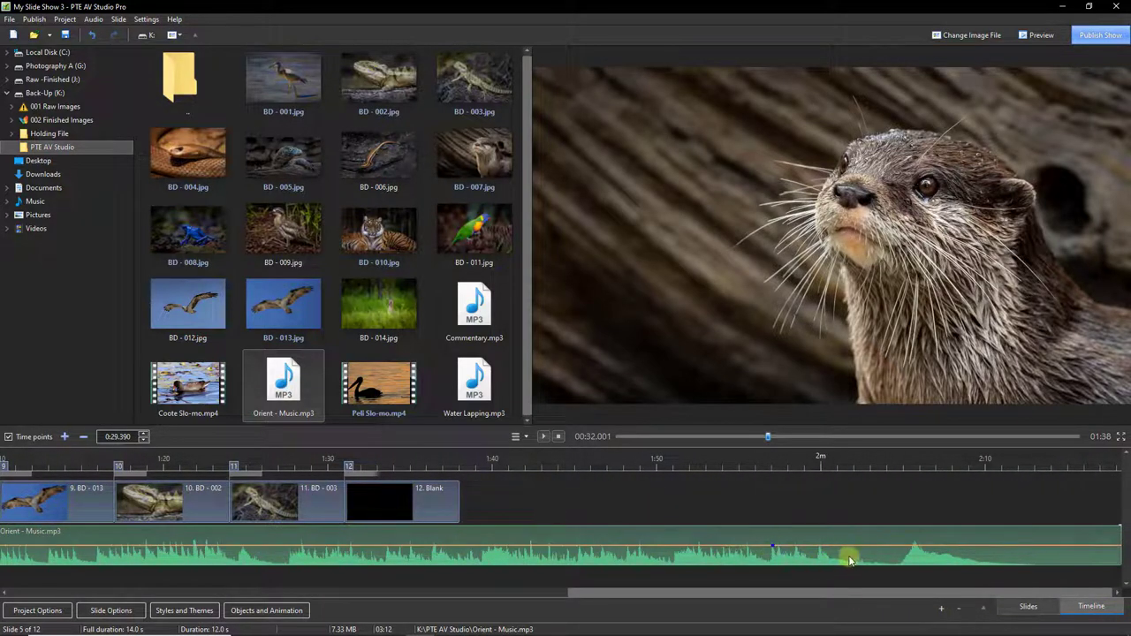
{"action": "left_click_drag", "start_coordinate": [813, 552], "coordinate": [300, 541]}
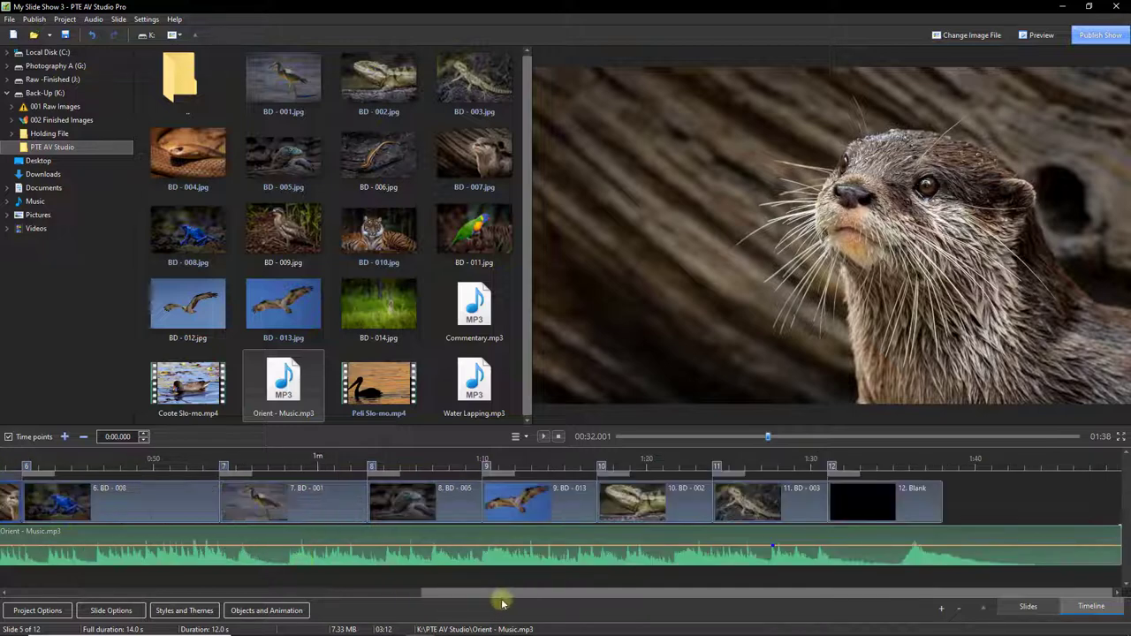
{"action": "left_click_drag", "start_coordinate": [512, 592], "coordinate": [7, 591]}
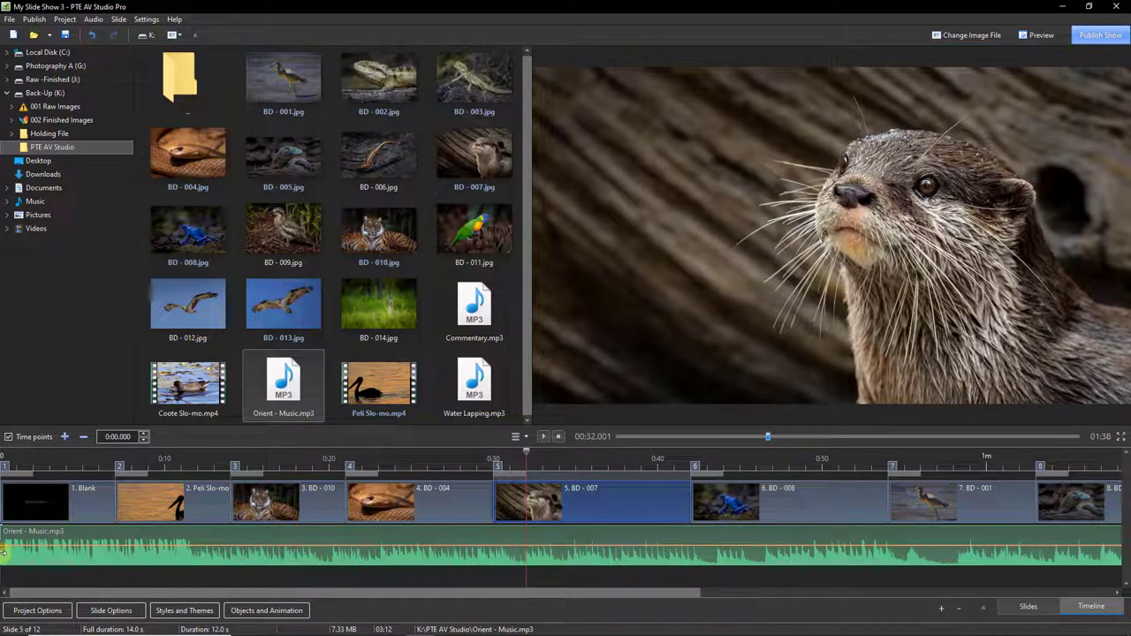
{"action": "left_click_drag", "start_coordinate": [3, 550], "coordinate": [198, 544]}
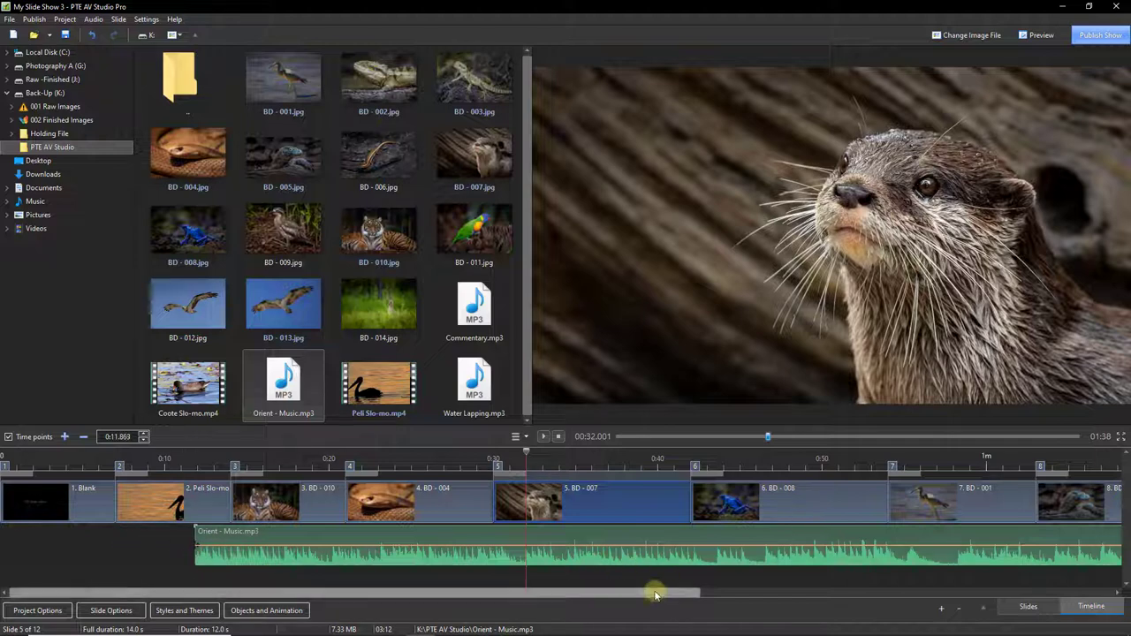
{"action": "left_click_drag", "start_coordinate": [664, 594], "coordinate": [1060, 621]}
{"action": "left_click_drag", "start_coordinate": [947, 551], "coordinate": [851, 543]}
{"action": "scroll", "coordinate": [851, 543], "scroll_direction": "up", "scroll_amount": 1}
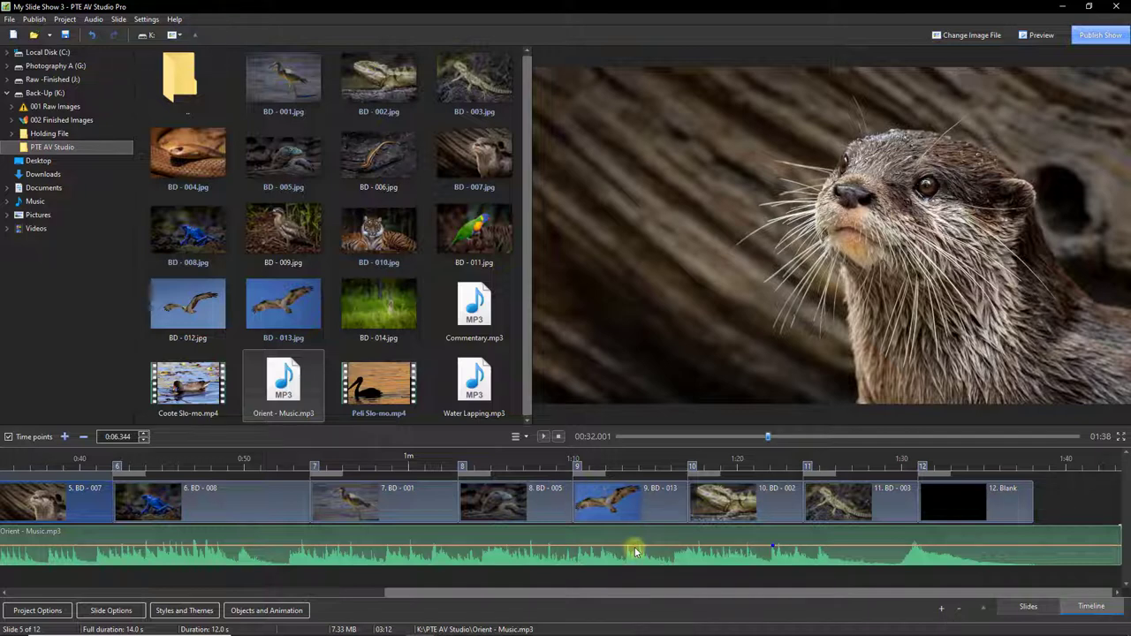
- Reset the music start to 0, then move it right to 0:06.917, aligned with slide 2
{"action": "left_click_drag", "start_coordinate": [769, 594], "coordinate": [339, 600]}
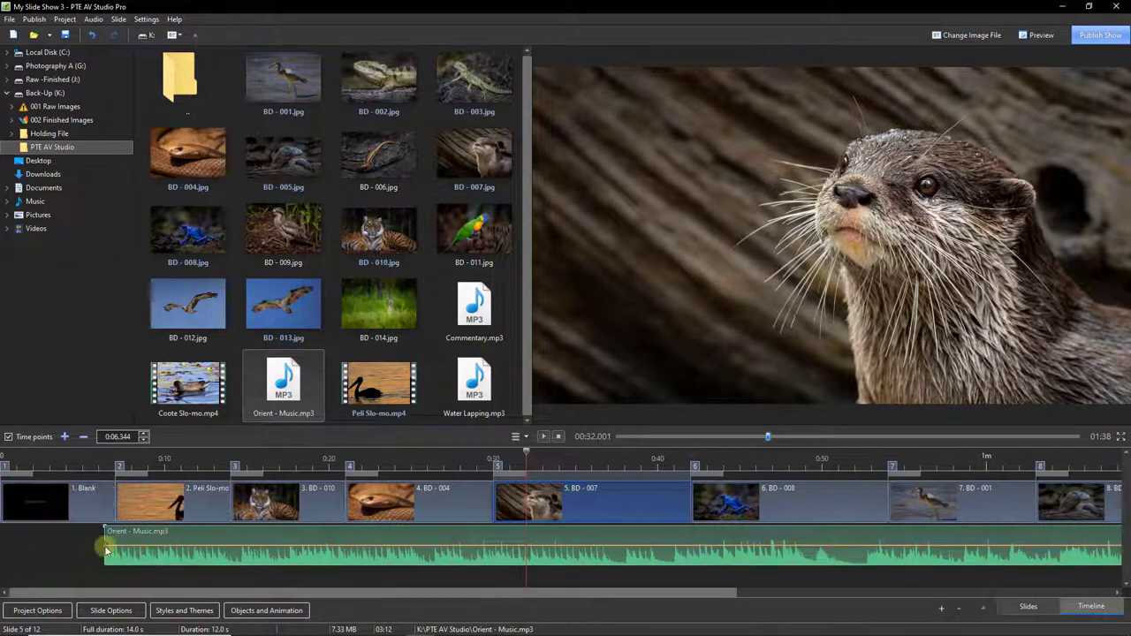
{"action": "left_click_drag", "start_coordinate": [104, 554], "coordinate": [4, 554]}
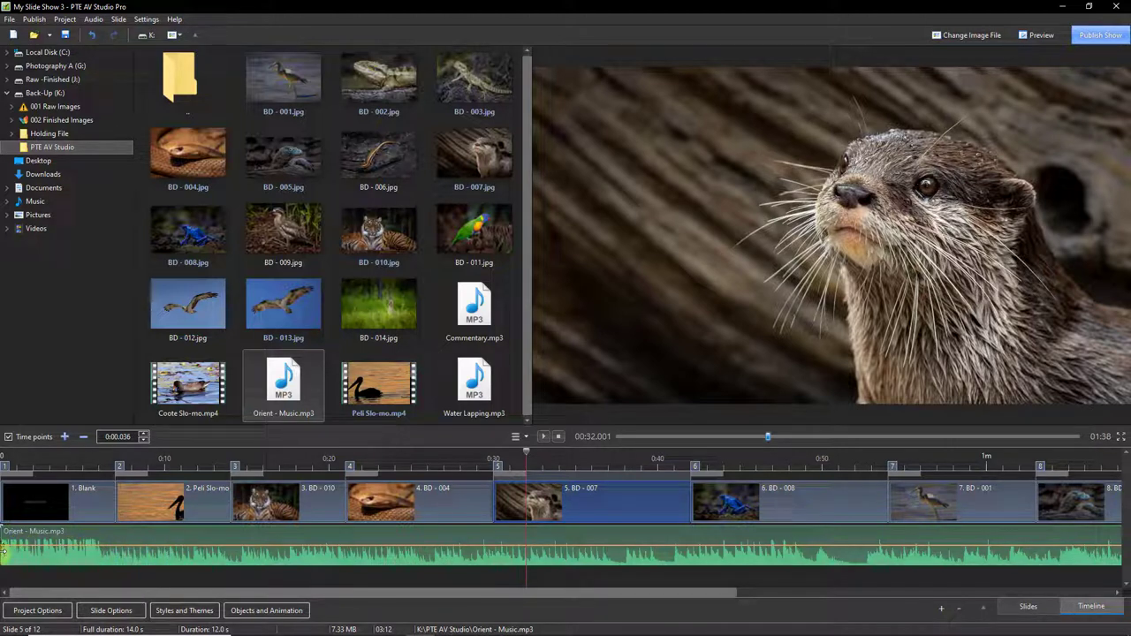
{"action": "left_click_drag", "start_coordinate": [3, 550], "coordinate": [114, 554]}
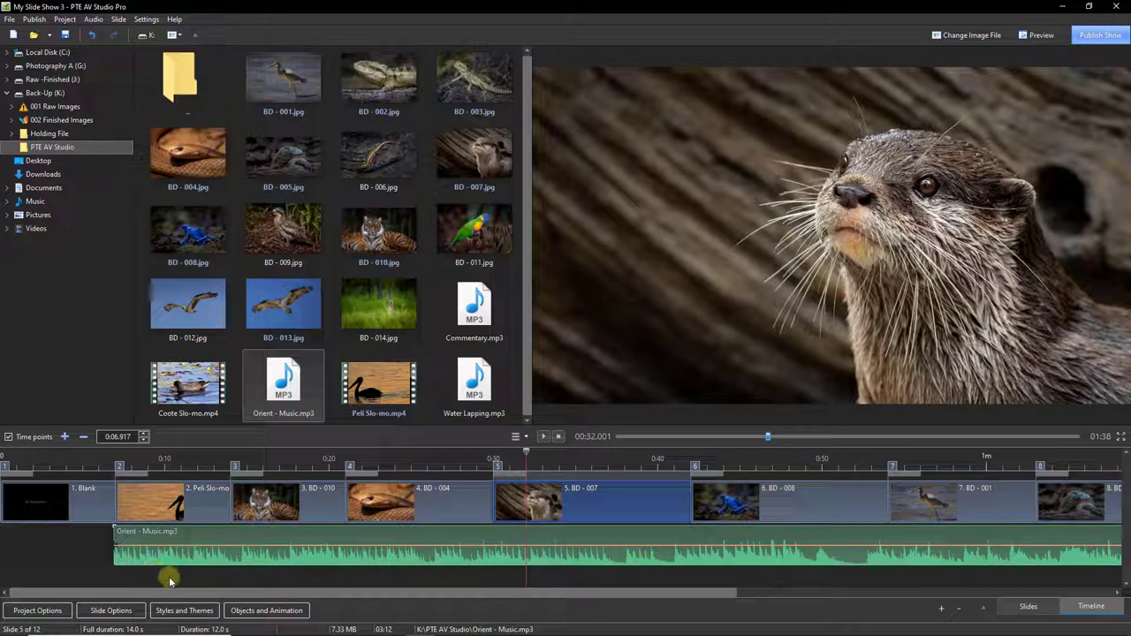
- Add music volume points that fade in from the clip start and drop to about 21% at 0:17
{"action": "left_click", "coordinate": [284, 546]}
{"action": "mouse_move", "coordinate": [116, 550]}
{"action": "left_click_drag", "start_coordinate": [115, 552], "coordinate": [110, 570]}
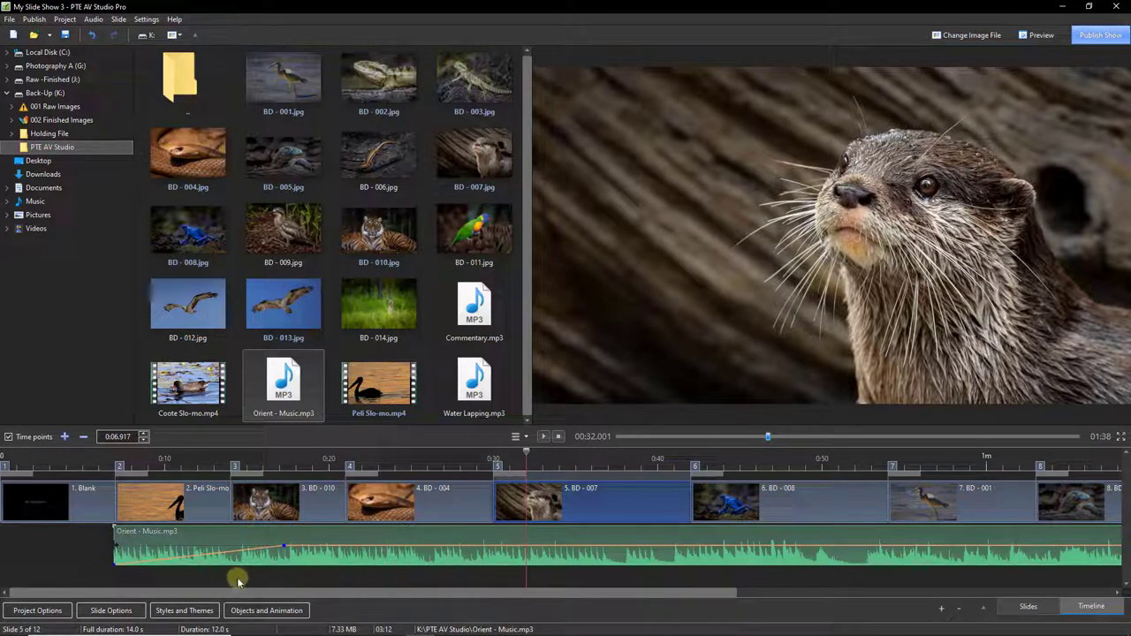
{"action": "mouse_move", "coordinate": [284, 550]}
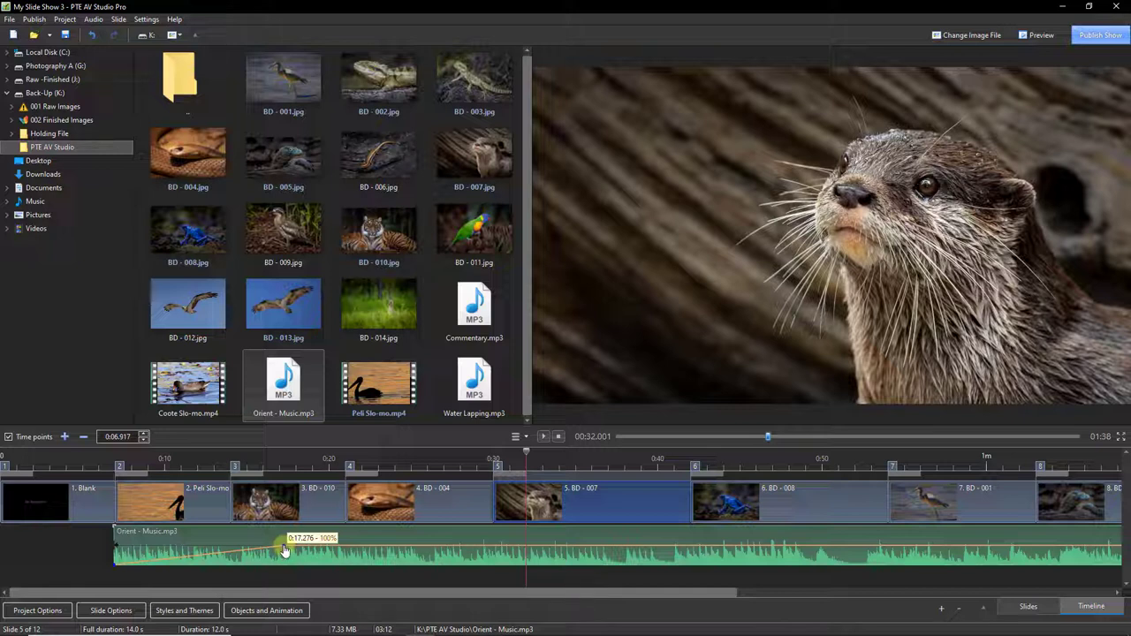
{"action": "left_click_drag", "start_coordinate": [285, 551], "coordinate": [849, 618]}
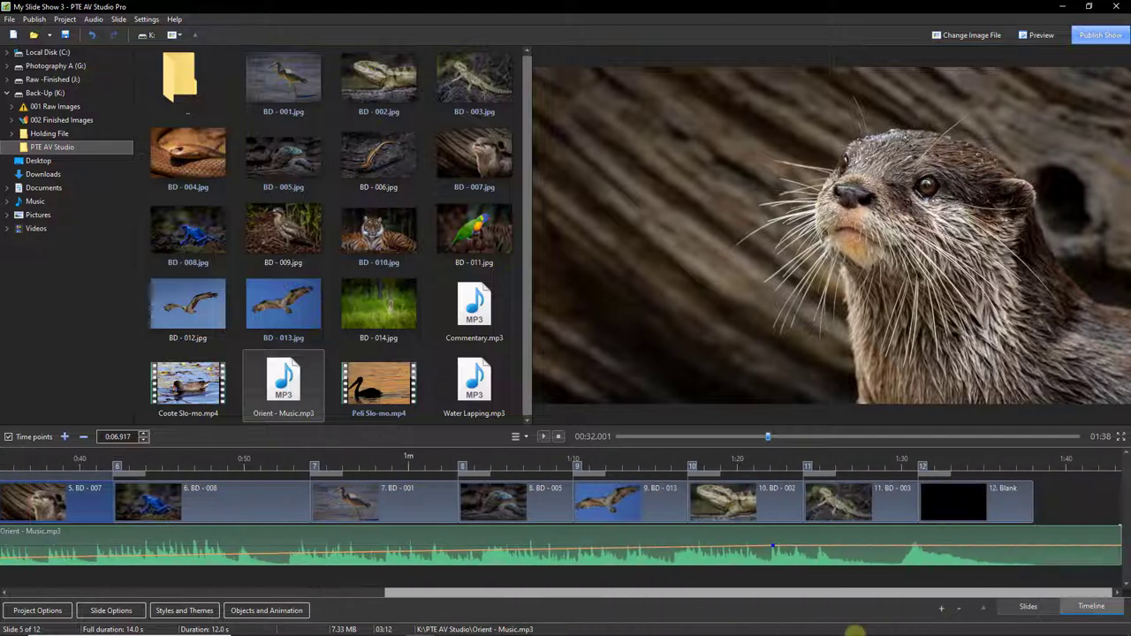
{"action": "left_click", "coordinate": [773, 549]}
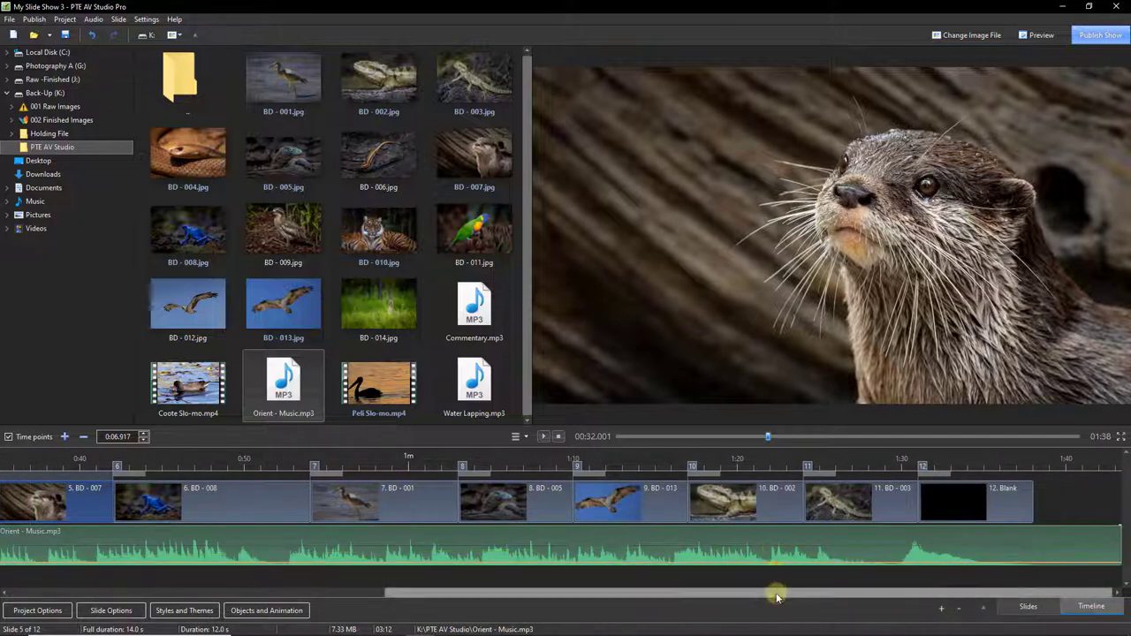
{"action": "left_click_drag", "start_coordinate": [775, 591], "coordinate": [346, 595]}
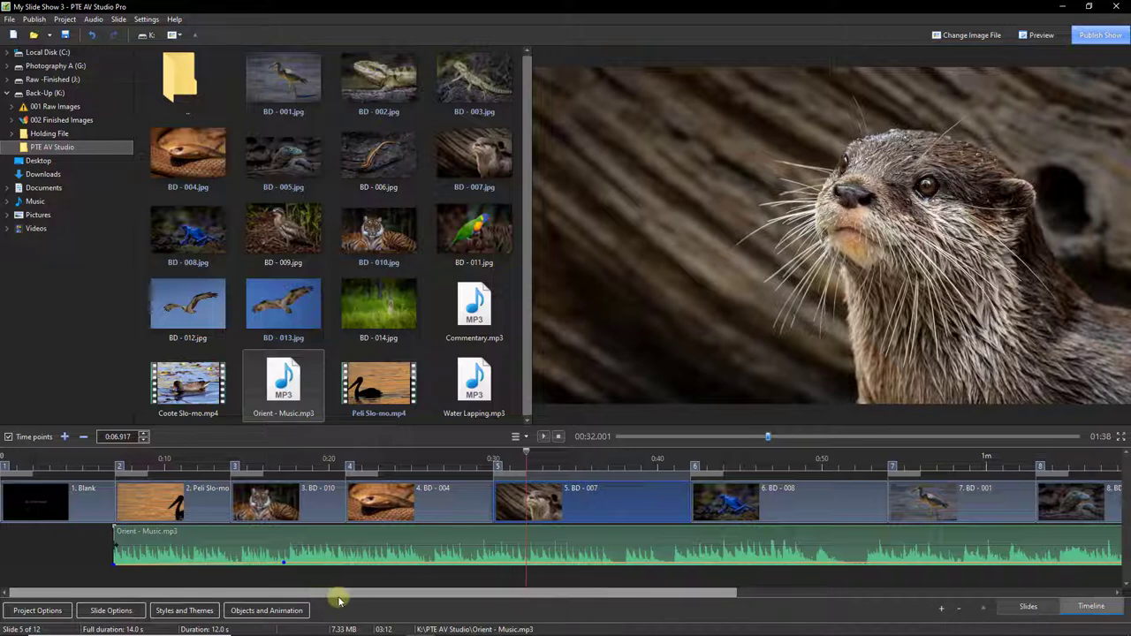
{"action": "left_click", "coordinate": [111, 451]}
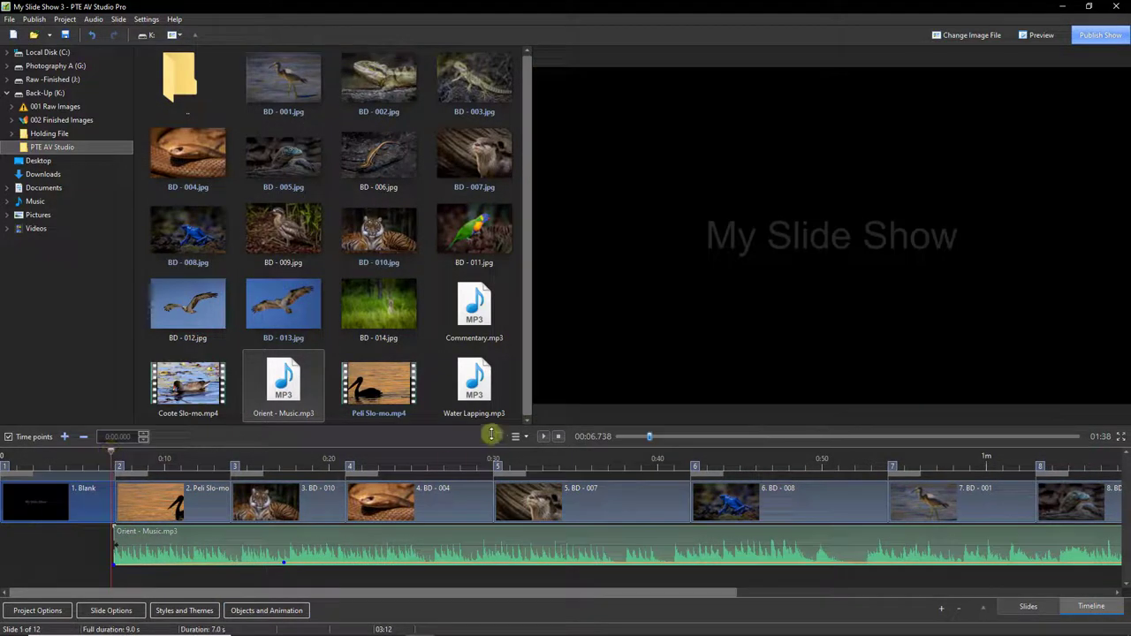
{"action": "left_click", "coordinate": [541, 437]}
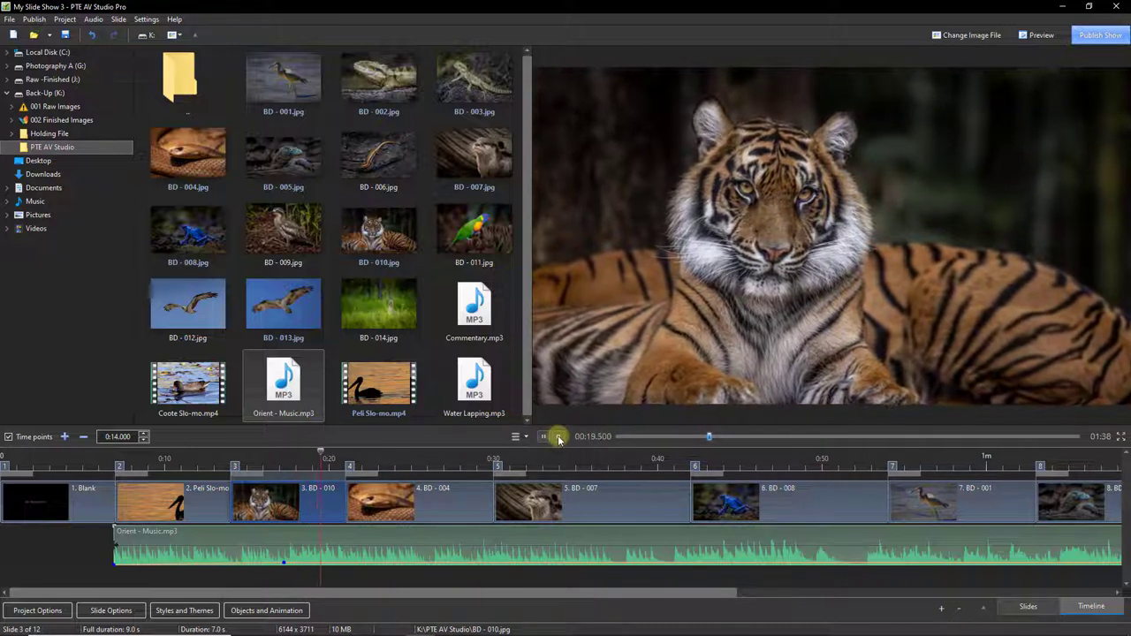
{"action": "left_click", "coordinate": [558, 437]}
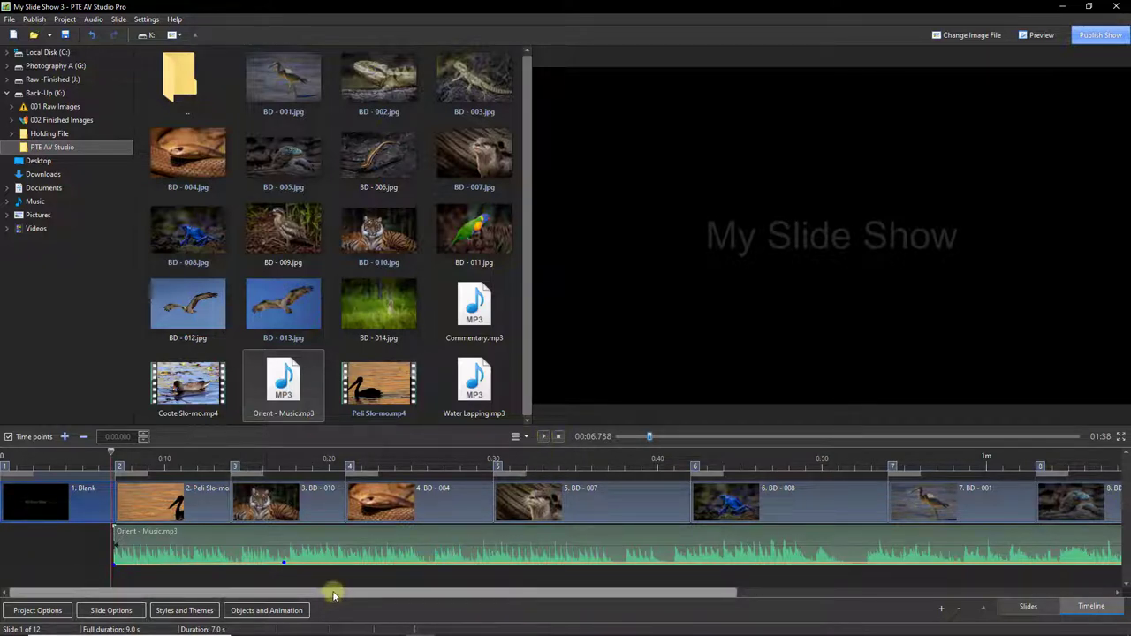
- Undo the stray 55% point, lower the music to 45% at 1:22.830, and set playback before slide 11
{"action": "left_click_drag", "start_coordinate": [333, 594], "coordinate": [813, 599]}
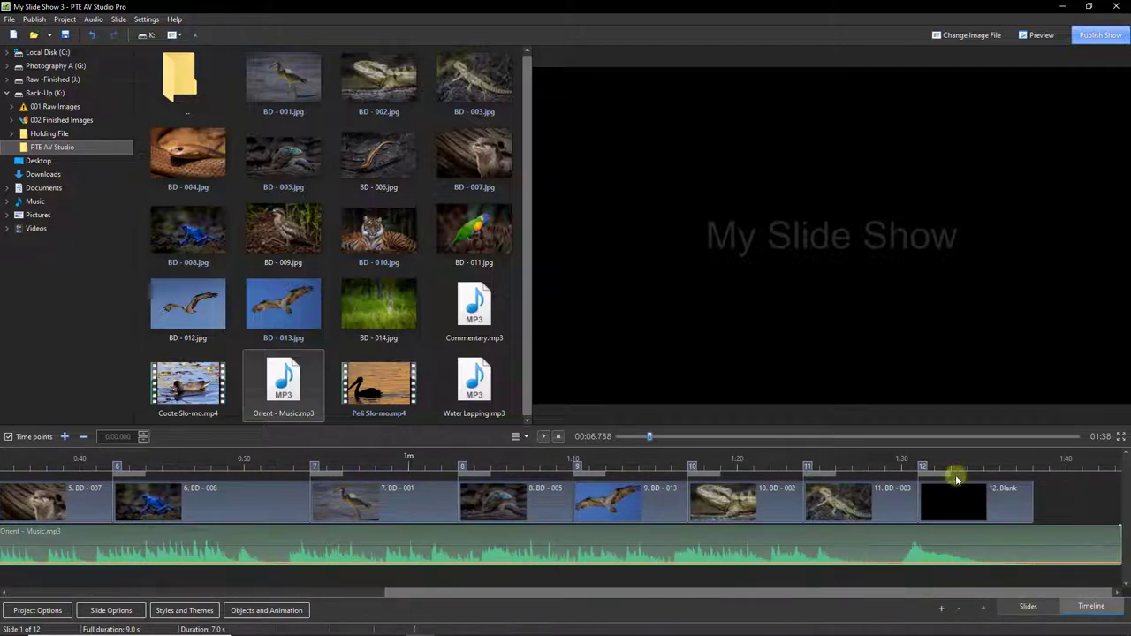
{"action": "left_click", "coordinate": [800, 456]}
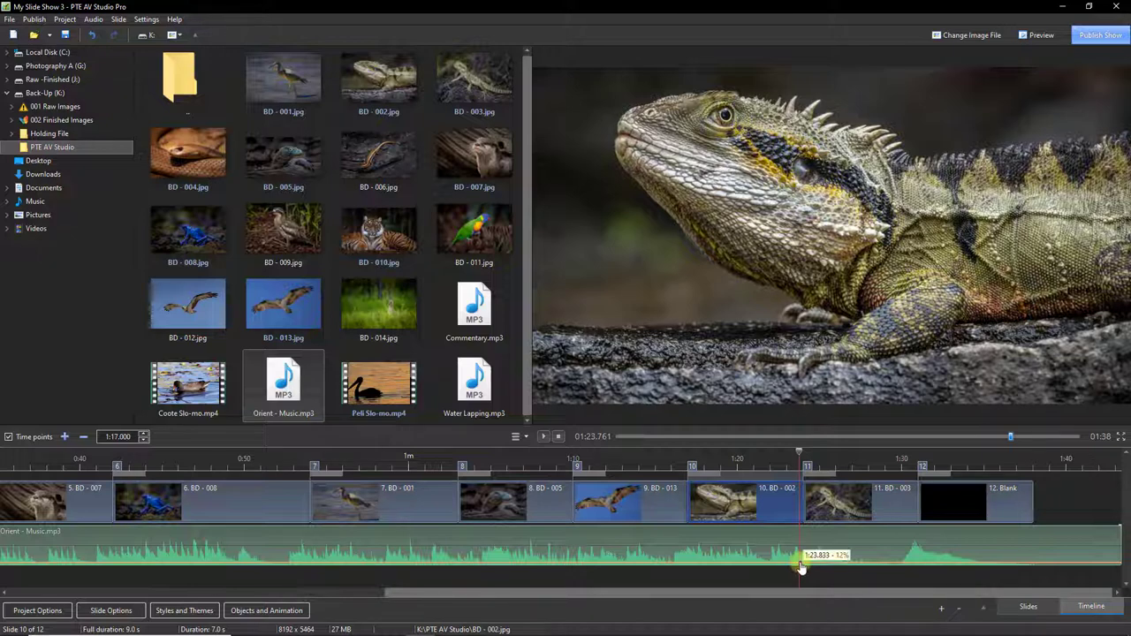
{"action": "left_click_drag", "start_coordinate": [800, 566], "coordinate": [799, 559]}
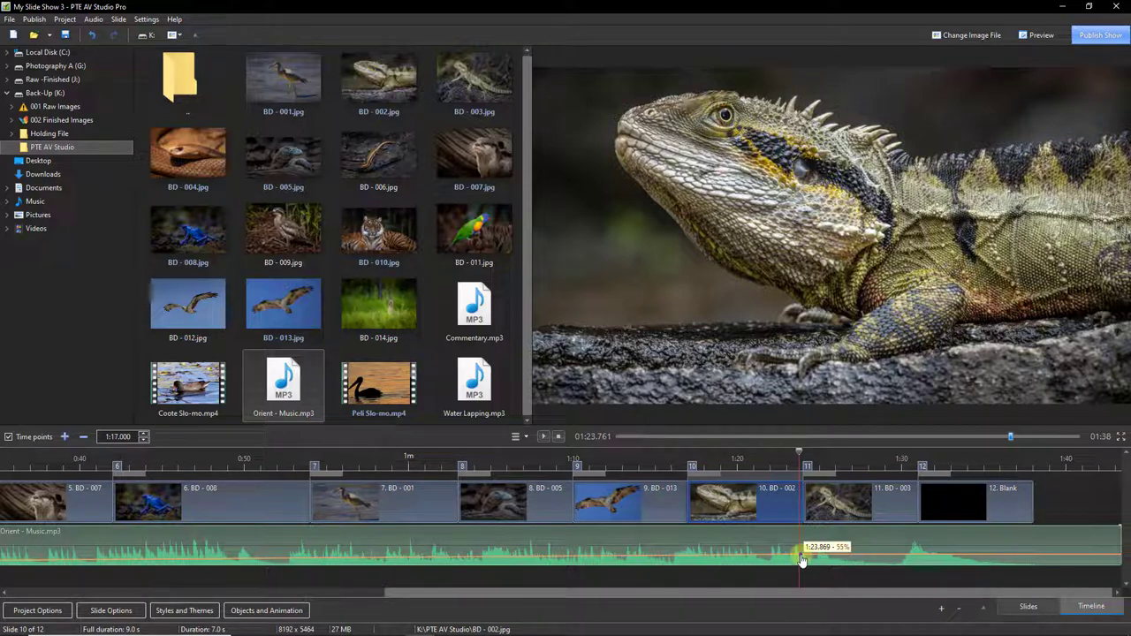
{"action": "key", "text": "ctrl+z"}
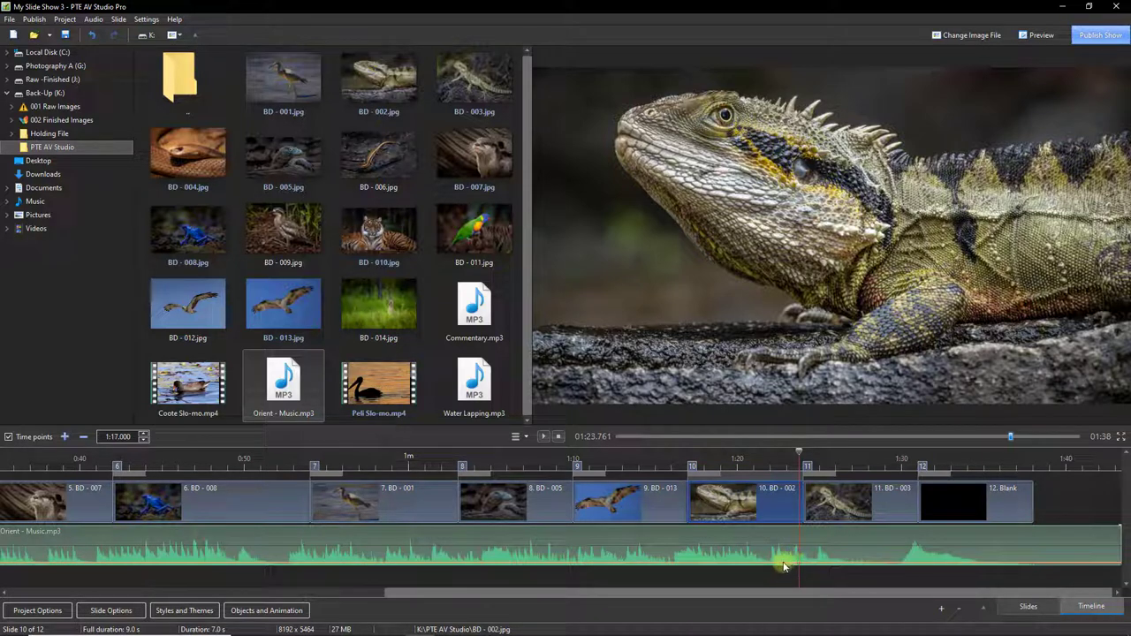
{"action": "left_click_drag", "start_coordinate": [783, 565], "coordinate": [786, 555]}
{"action": "left_click", "coordinate": [791, 457]}
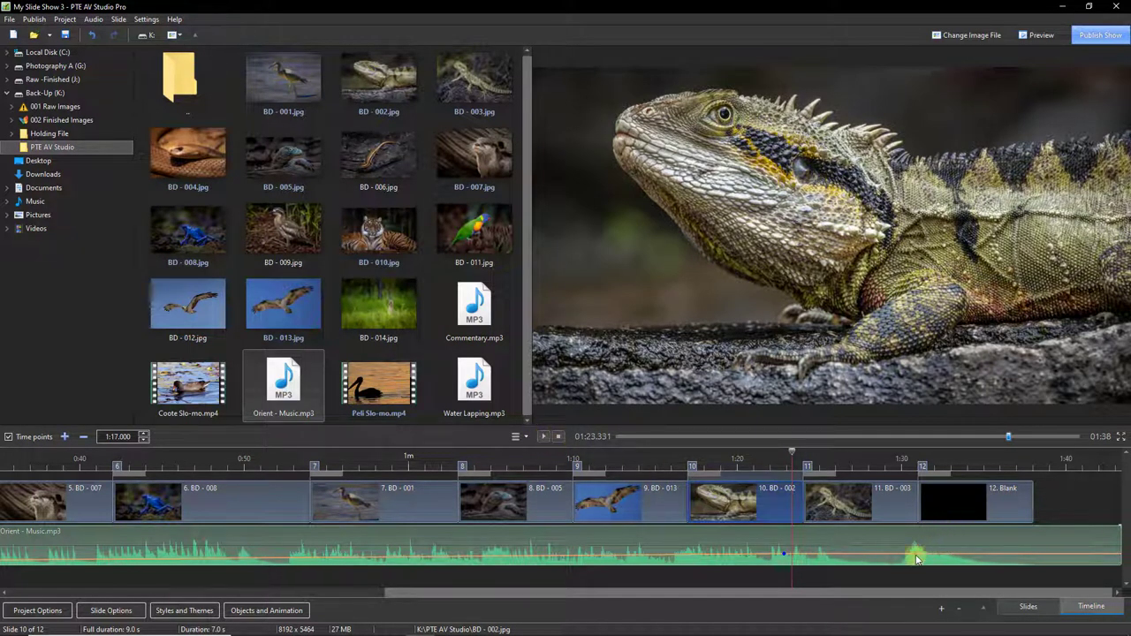
{"action": "left_click_drag", "start_coordinate": [922, 469], "coordinate": [1019, 474]}
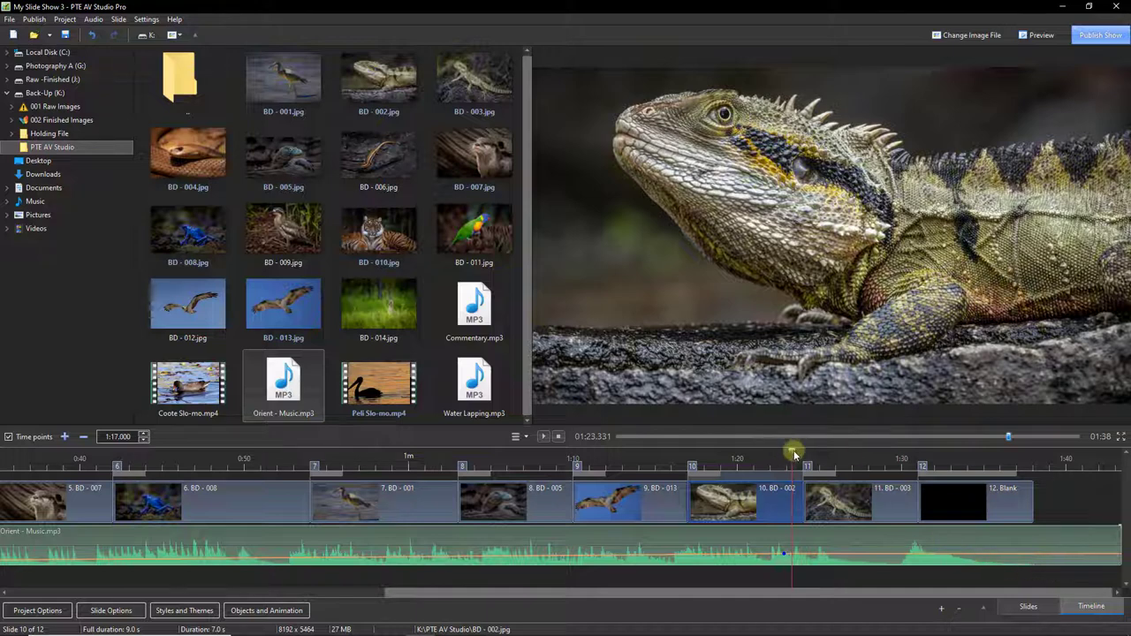
- Play the show from about 1:23 through to the closing blank slide 12
{"action": "left_click", "coordinate": [544, 436]}
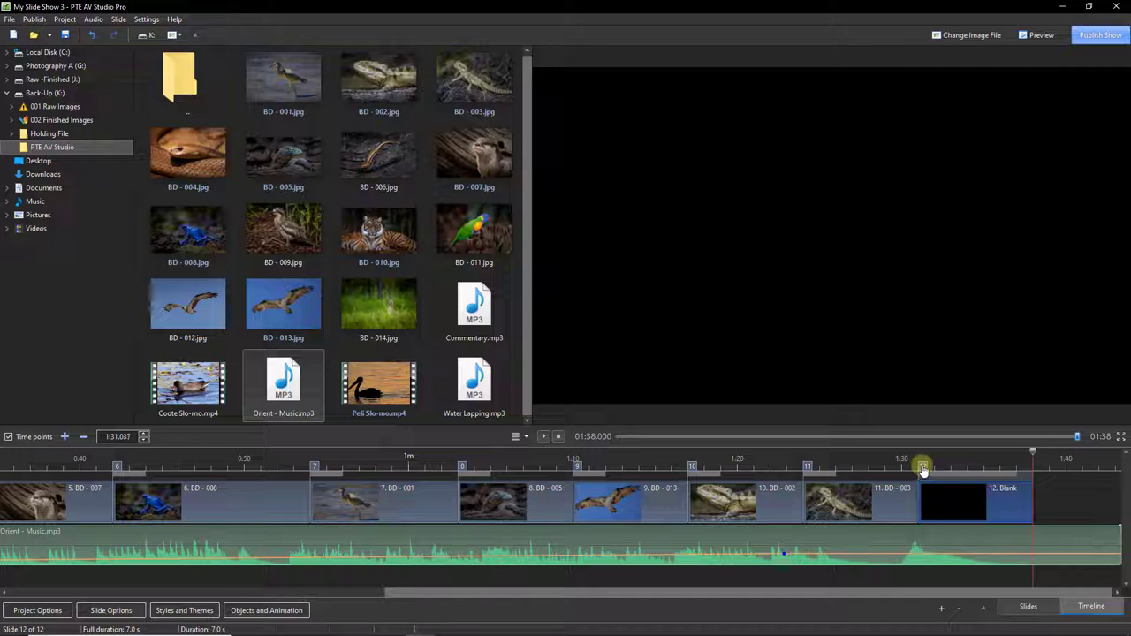
- Move the blank slide 12's time marker left to 1:30.212
{"action": "left_click_drag", "start_coordinate": [923, 469], "coordinate": [908, 471]}
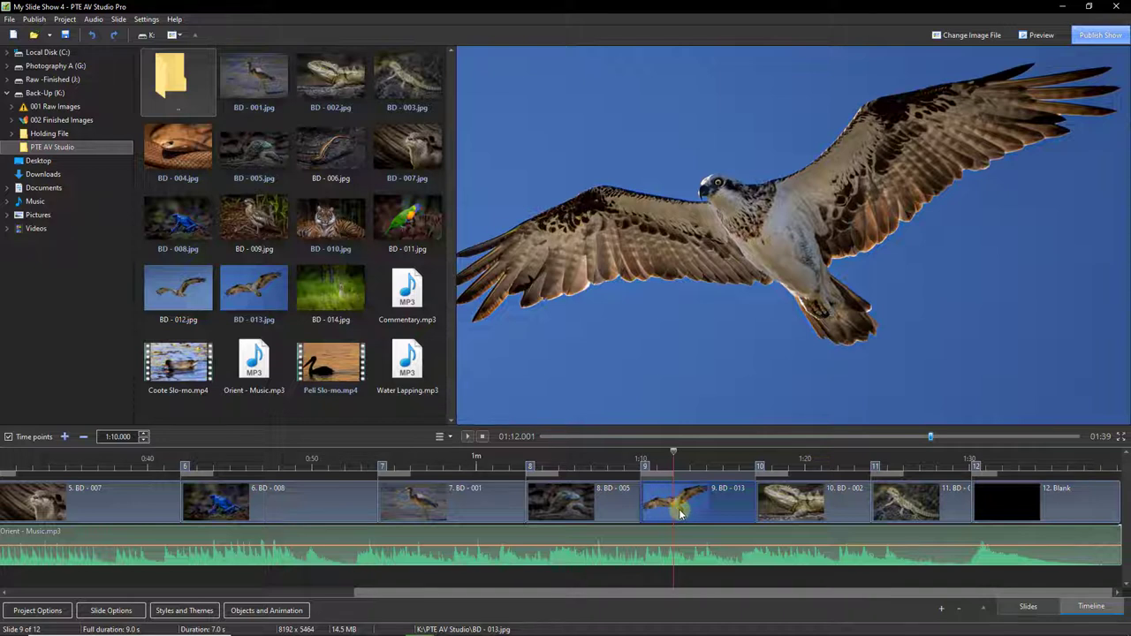
- Drag time marker 7 later to lengthen slide 6, and stretch slide 11's transition to 3.154 s
{"action": "double_click", "coordinate": [676, 508]}
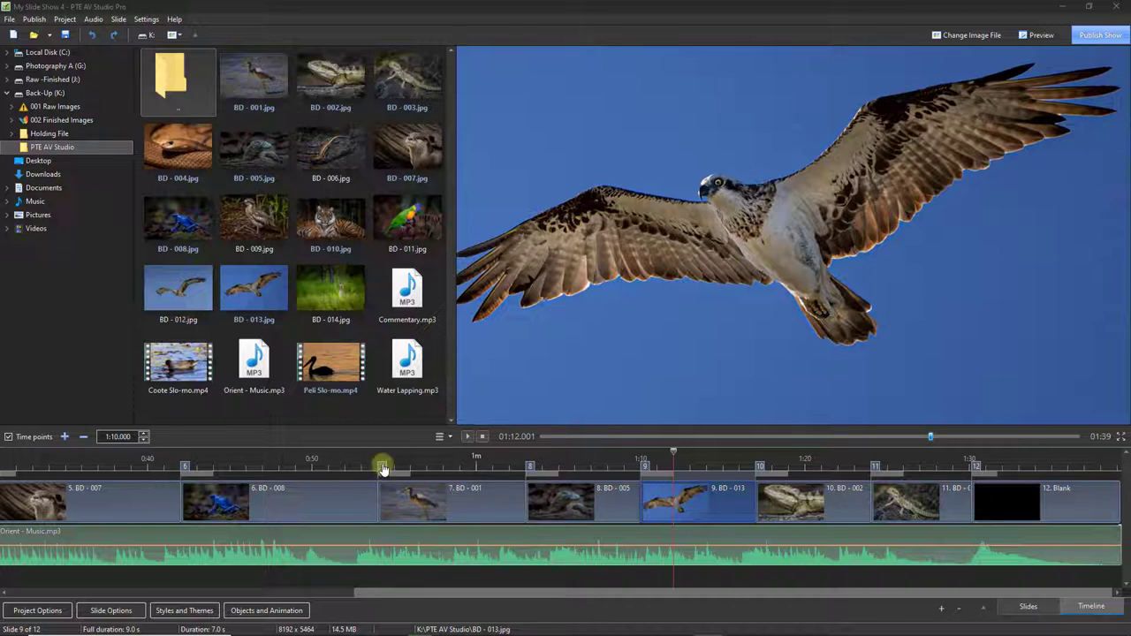
{"action": "left_click_drag", "start_coordinate": [383, 468], "coordinate": [371, 470]}
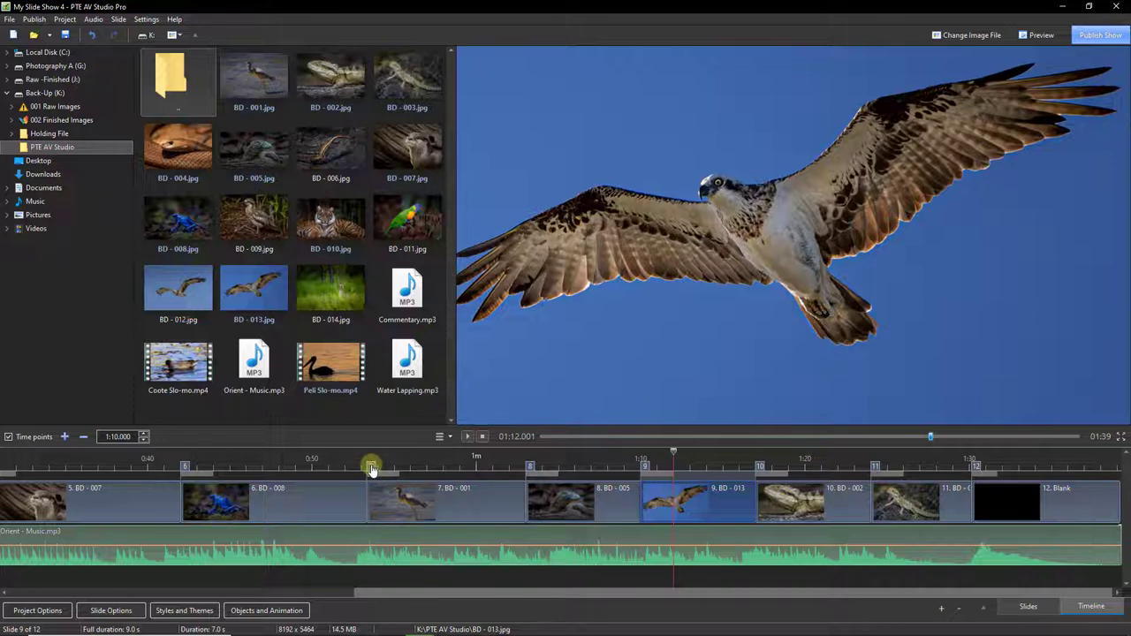
{"action": "mouse_move", "coordinate": [372, 468]}
{"action": "left_mouse_down"}
{"action": "mouse_move", "coordinate": [394, 469]}
{"action": "mouse_move", "coordinate": [386, 465]}
{"action": "left_mouse_up"}
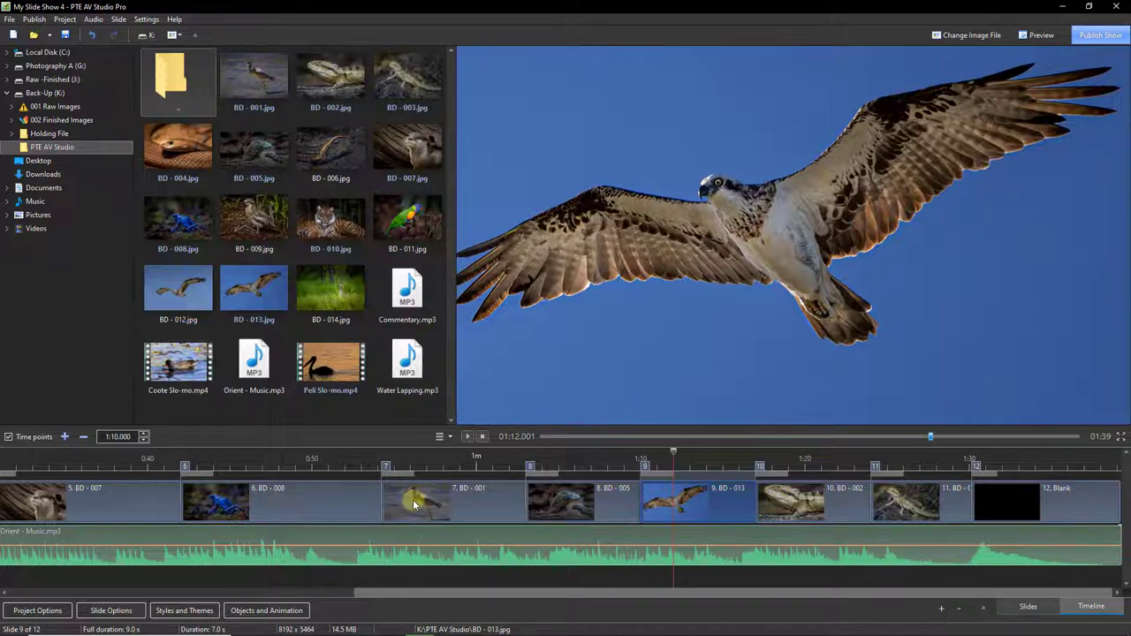
{"action": "mouse_move", "coordinate": [414, 501]}
{"action": "left_mouse_down"}
{"action": "mouse_move", "coordinate": [404, 505]}
{"action": "mouse_move", "coordinate": [416, 509]}
{"action": "left_mouse_up"}
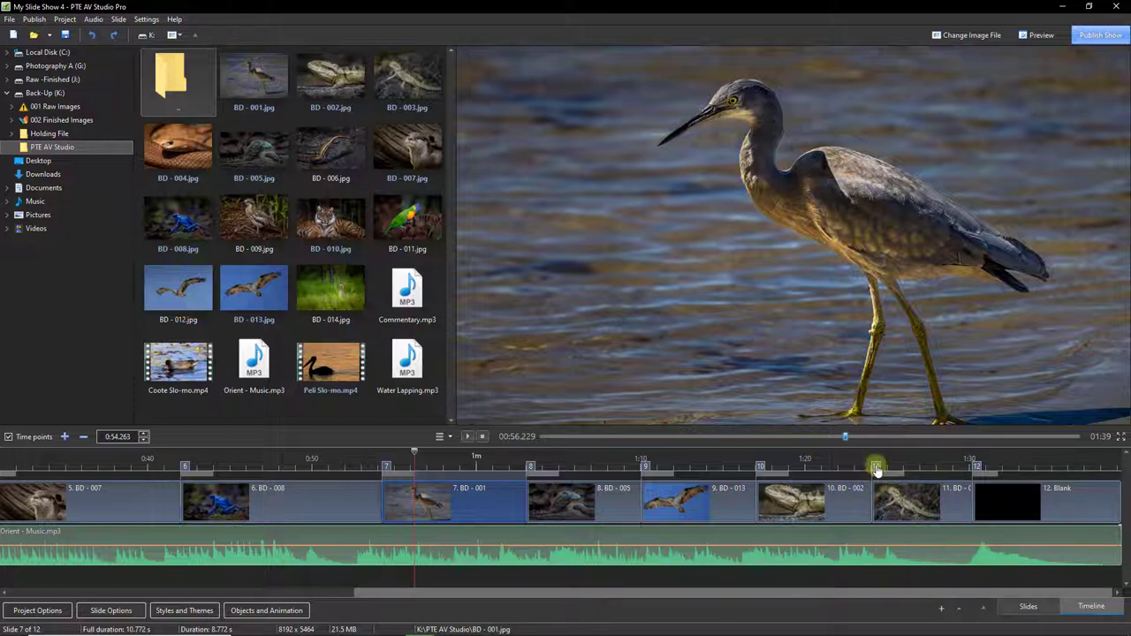
{"action": "left_click_drag", "start_coordinate": [876, 469], "coordinate": [885, 466]}
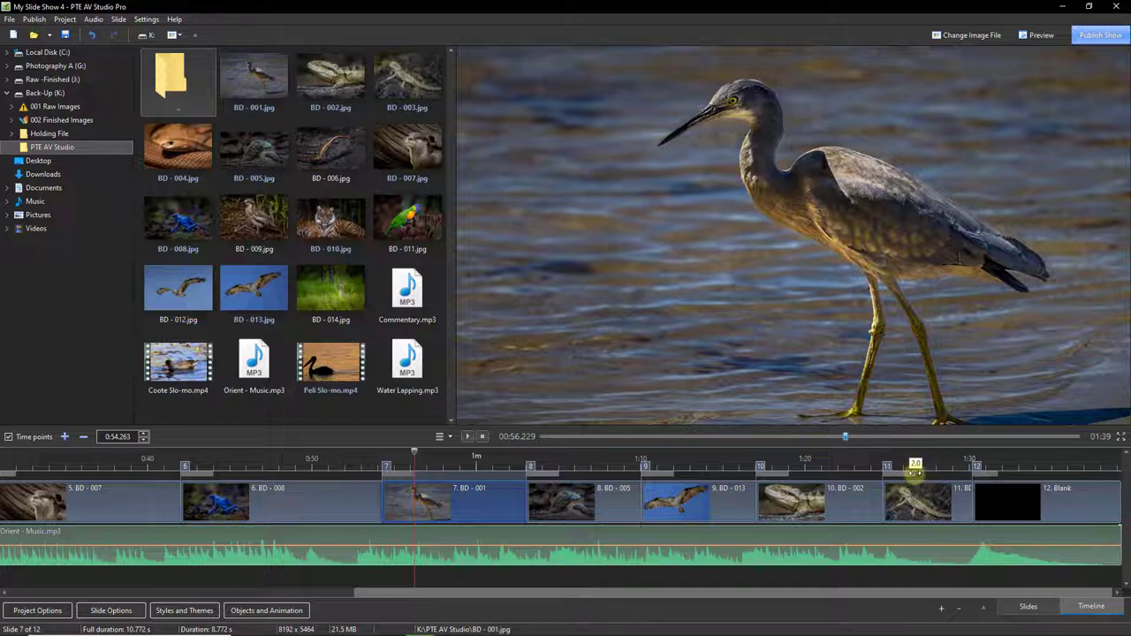
{"action": "left_click_drag", "start_coordinate": [915, 473], "coordinate": [945, 474]}
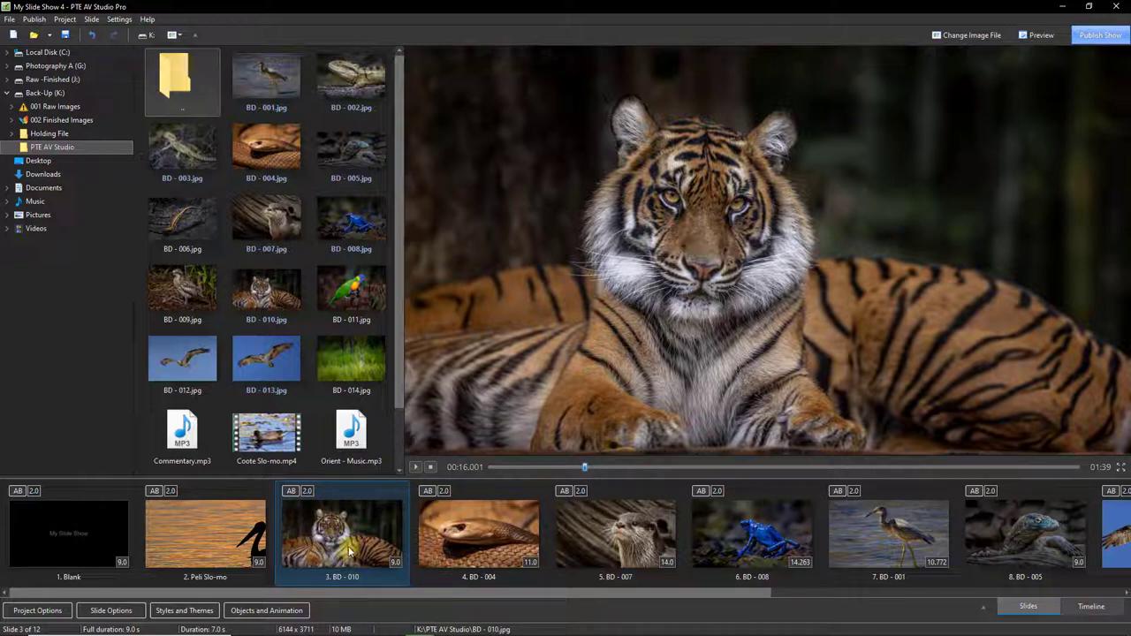
- Add slides 4 and 5 to slide 3's selection and open their shared AB transition settings
{"action": "left_click", "coordinate": [472, 528], "text": "ctrl"}
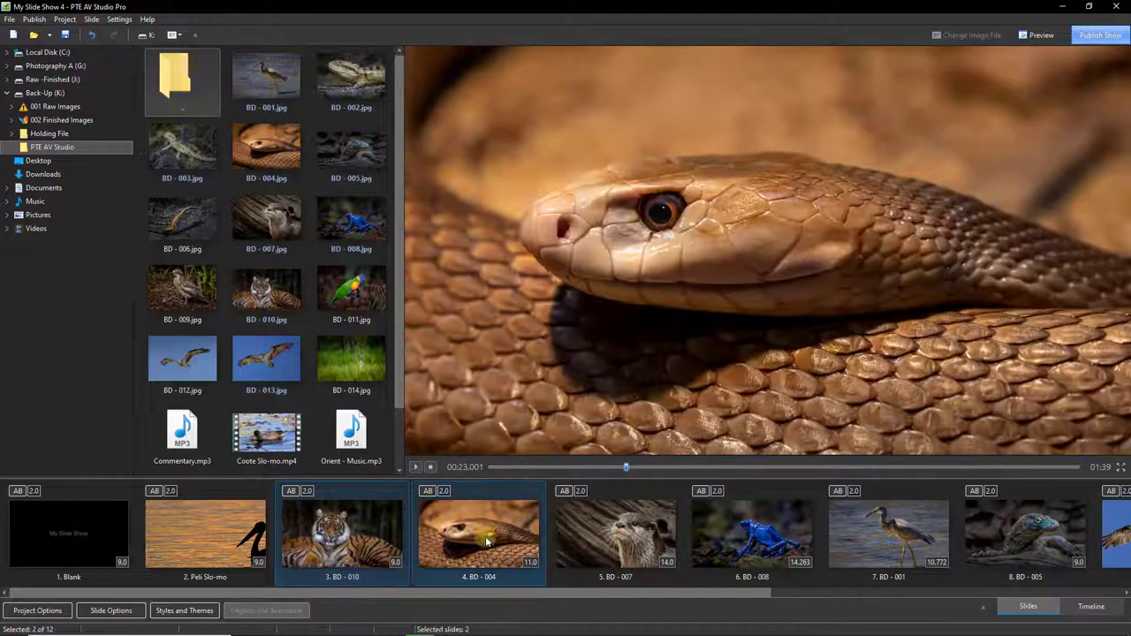
{"action": "left_click", "coordinate": [610, 530], "text": "ctrl"}
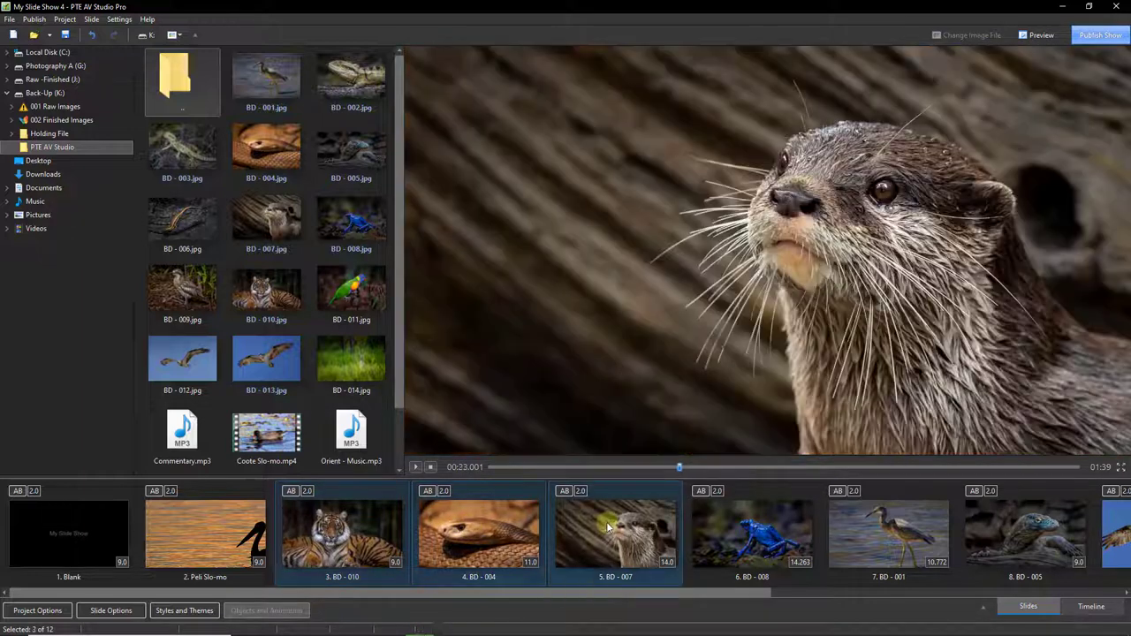
{"action": "left_click", "coordinate": [290, 493]}
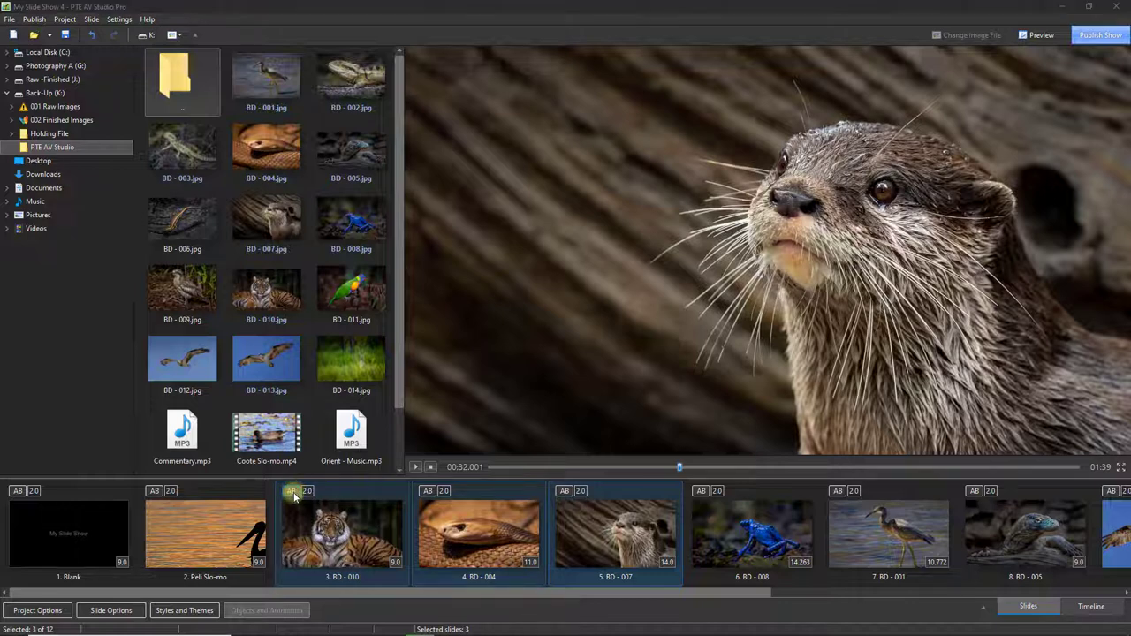
- Preview the Dissolve transition in Customize Selected Slides, then cancel without applying it
{"action": "left_click", "coordinate": [546, 159]}
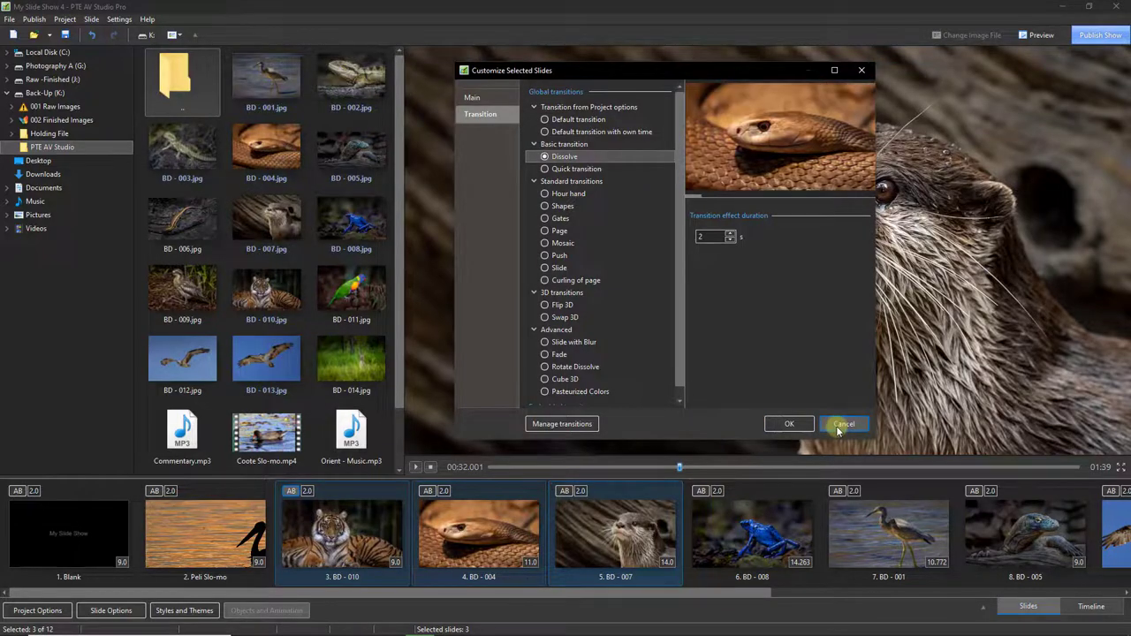
{"action": "left_click", "coordinate": [842, 425]}
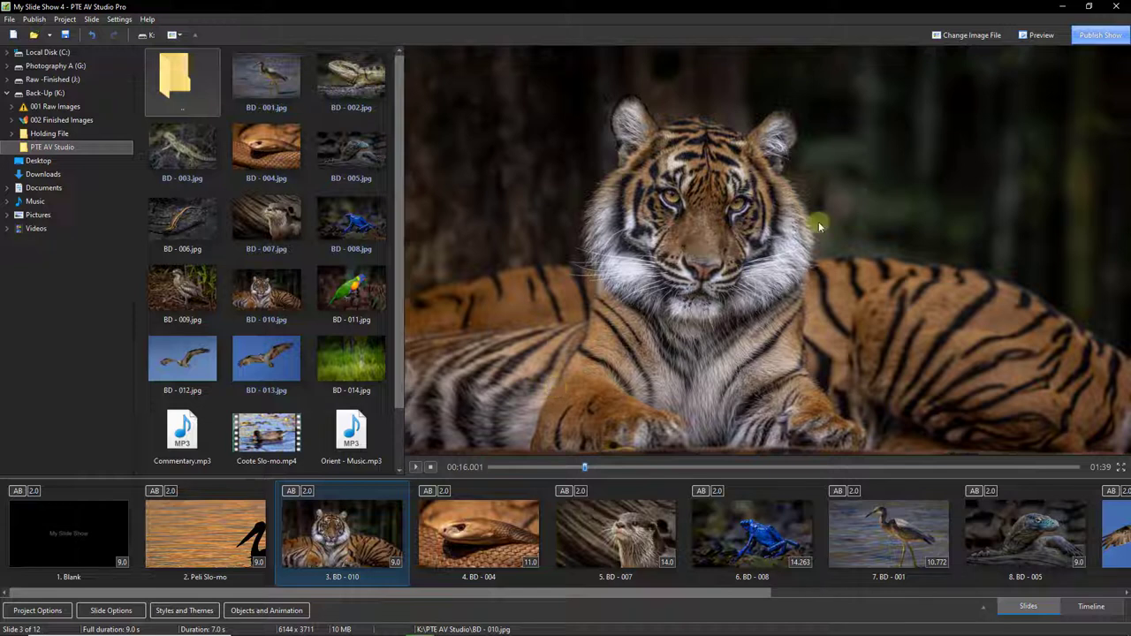
{"action": "left_click", "coordinate": [1090, 37]}
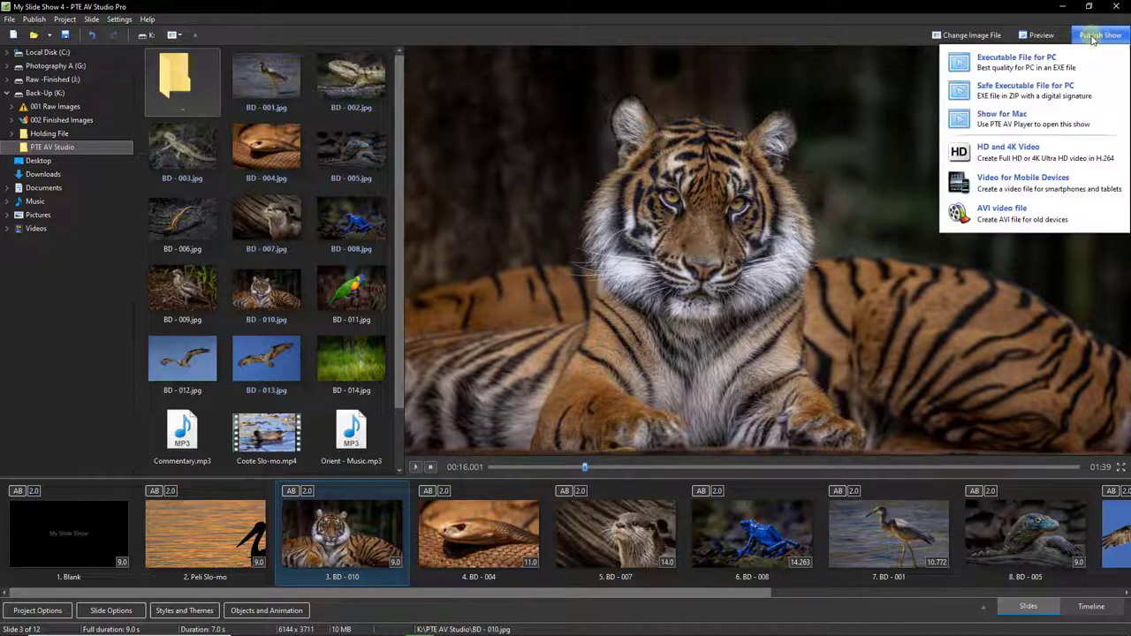
{"action": "left_click", "coordinate": [1011, 153]}
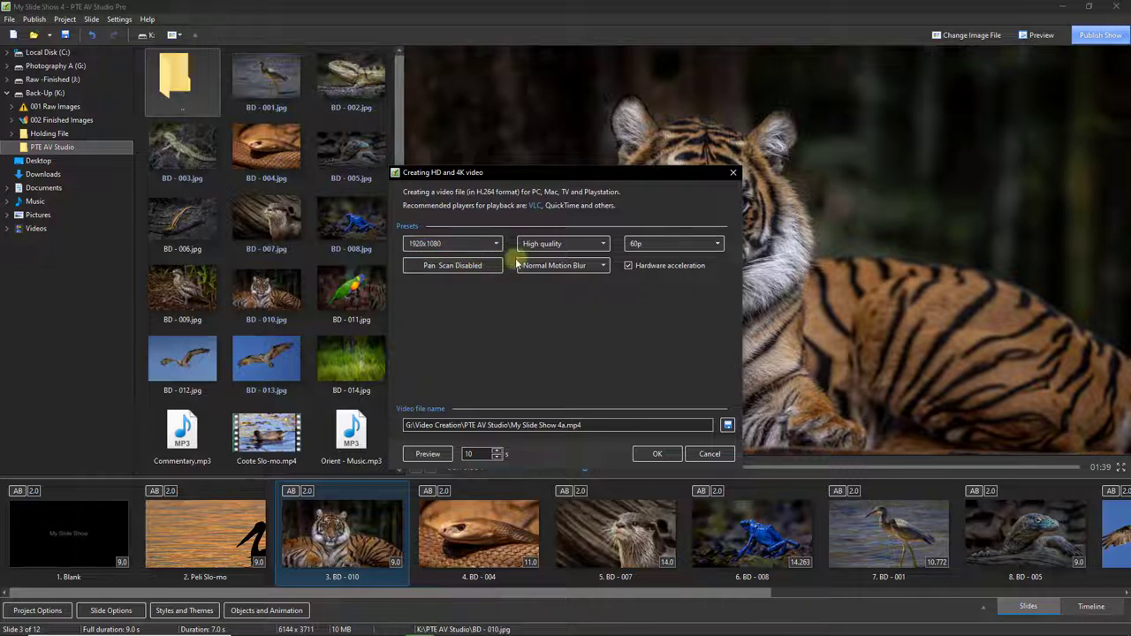
{"action": "left_click", "coordinate": [717, 247]}
{"action": "left_click", "coordinate": [716, 247]}
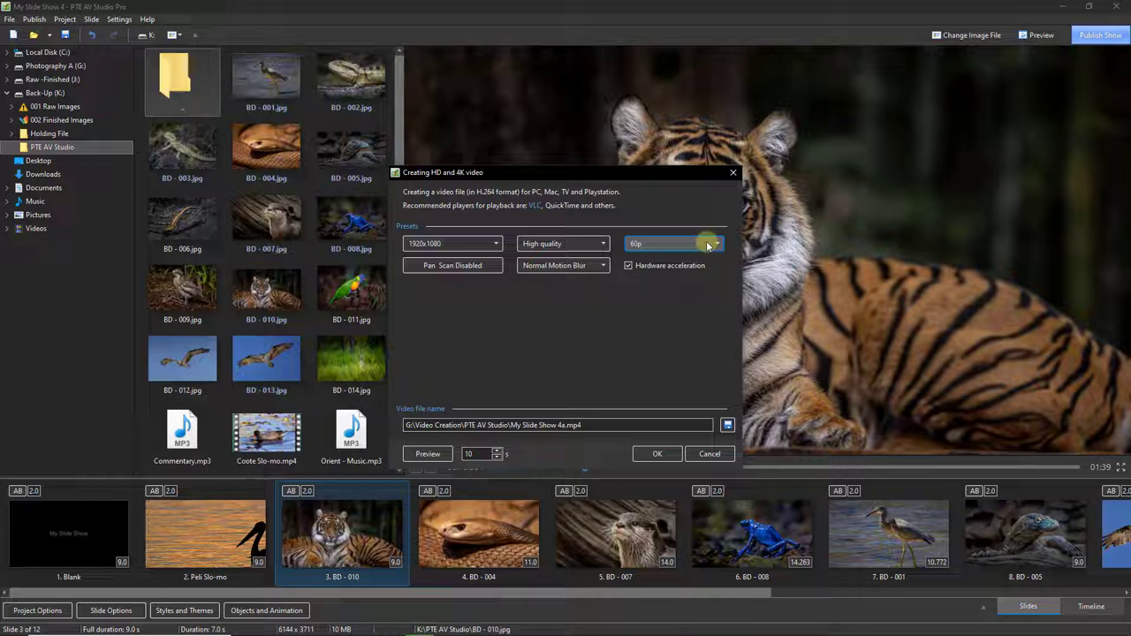
{"action": "left_click", "coordinate": [529, 430]}
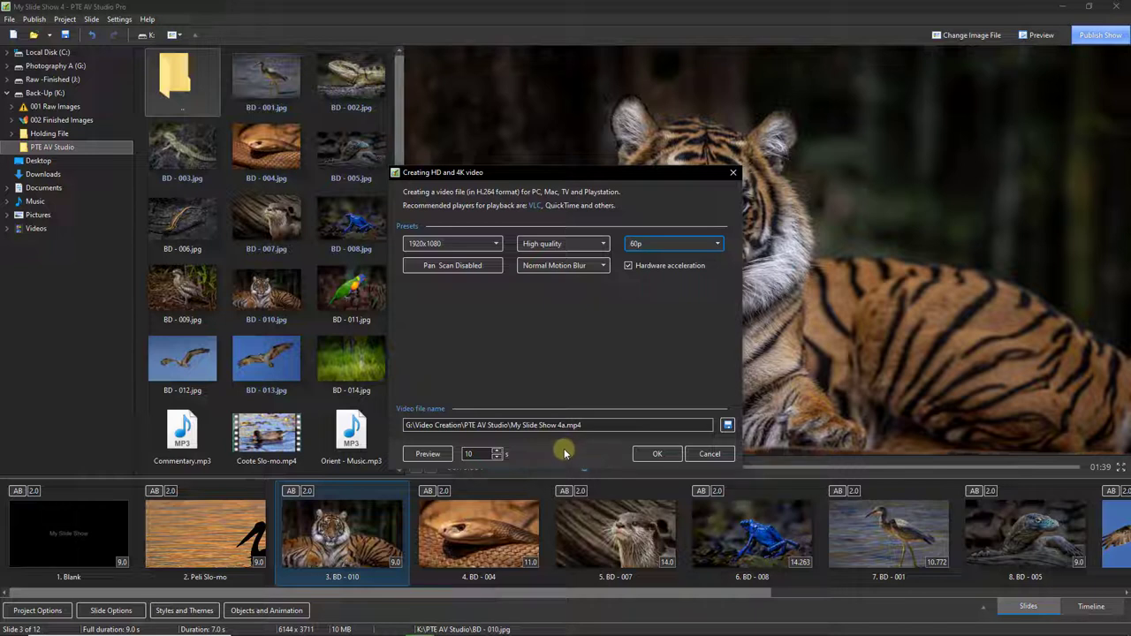
{"action": "left_click", "coordinate": [655, 455]}
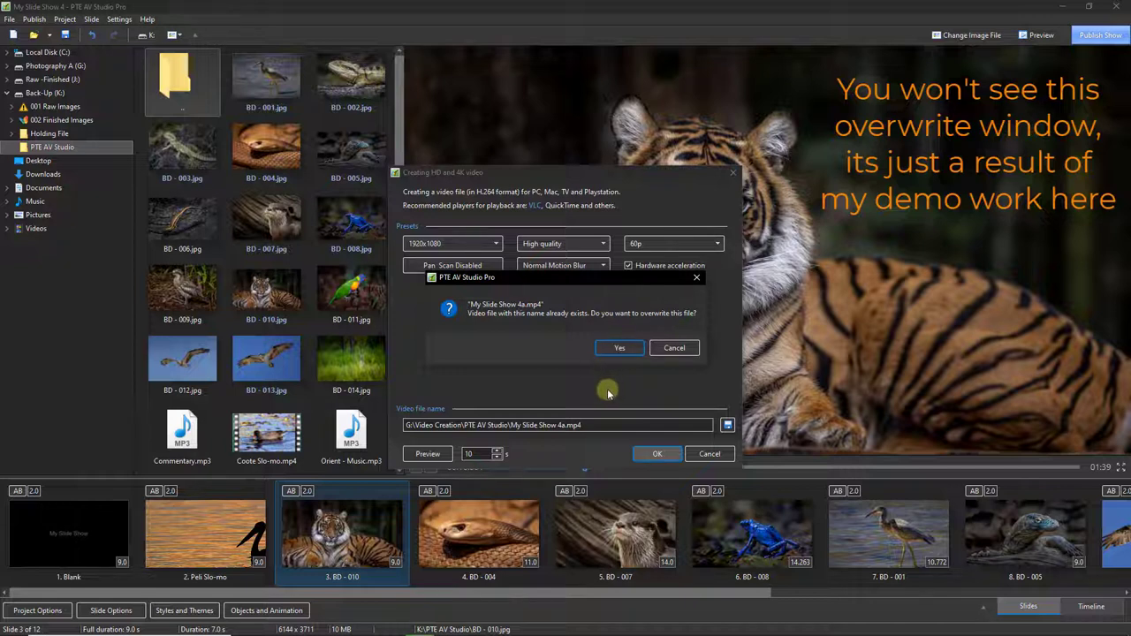
{"action": "left_click", "coordinate": [674, 348]}
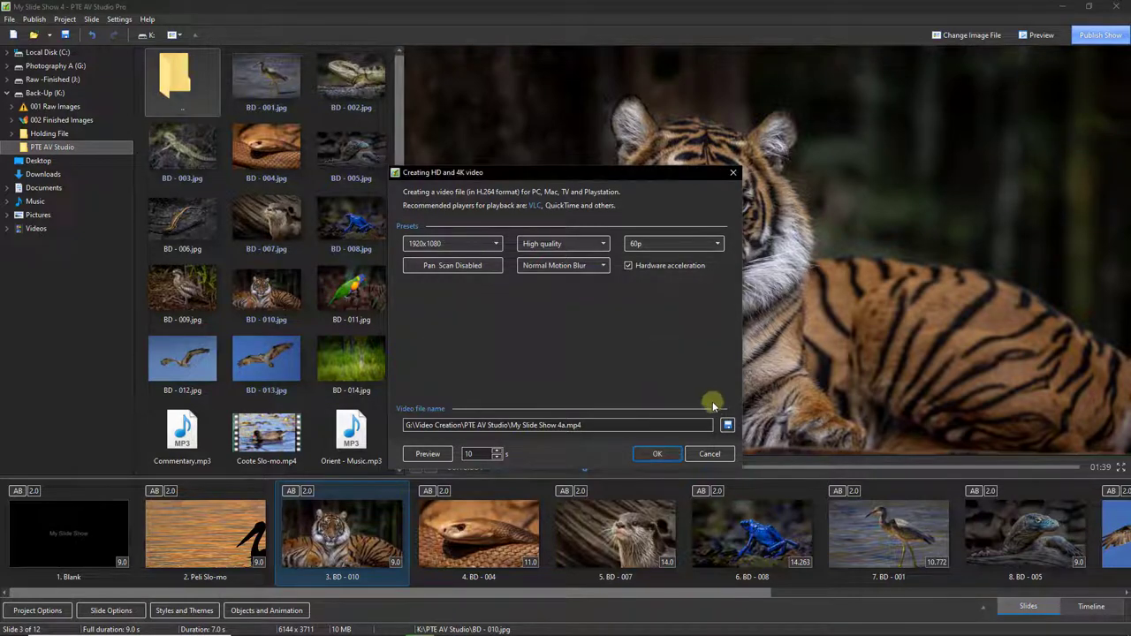
{"action": "left_click", "coordinate": [709, 453]}
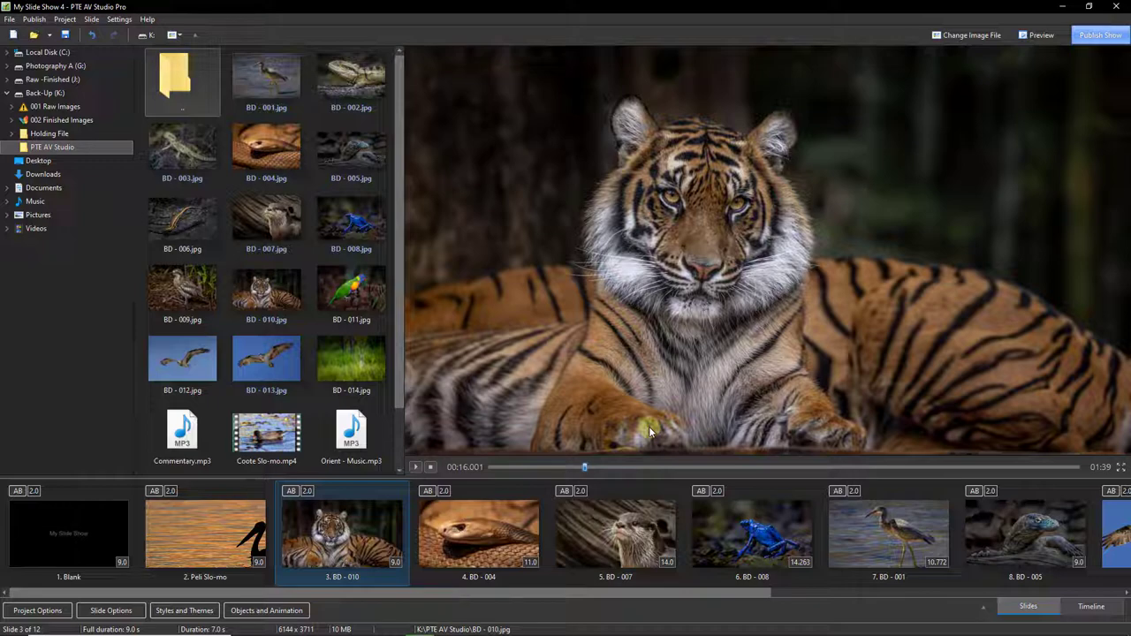